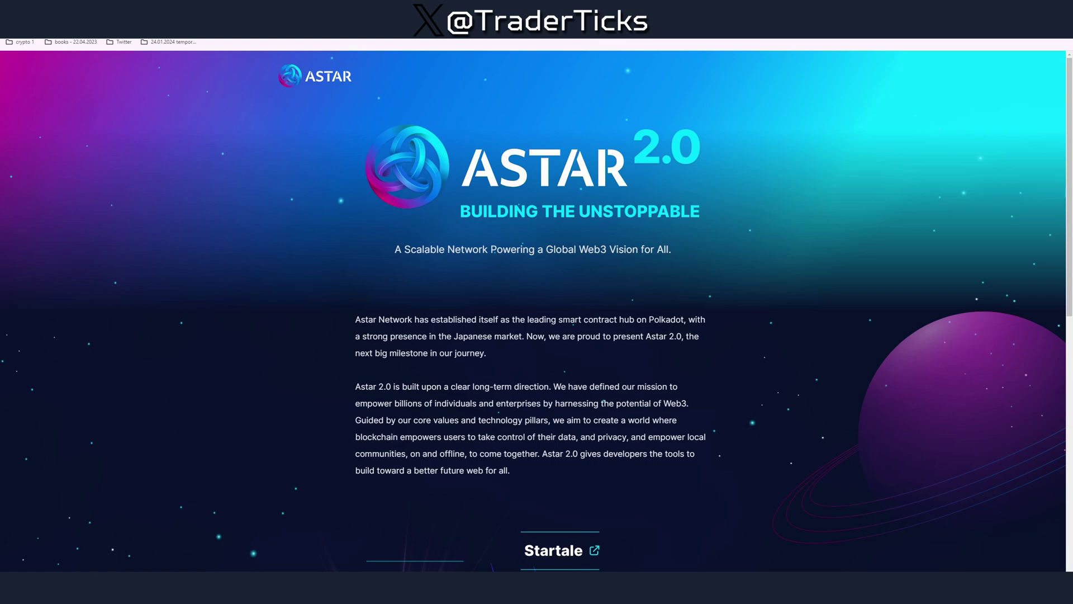
Step: Close the Astar 2.0 tab so the Astar Network X profile is showing
{"action": "key", "text": "ctrl+w"}
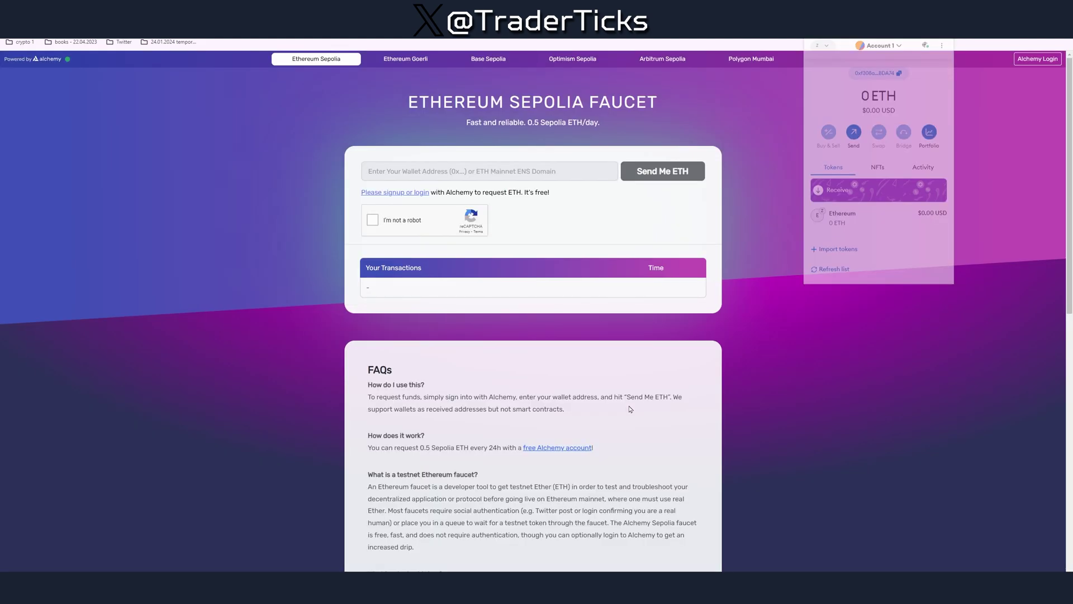
Step: Go from the Alchemy Sepolia faucet page to its Alchemy login page
{"action": "left_click", "coordinate": [764, 400]}
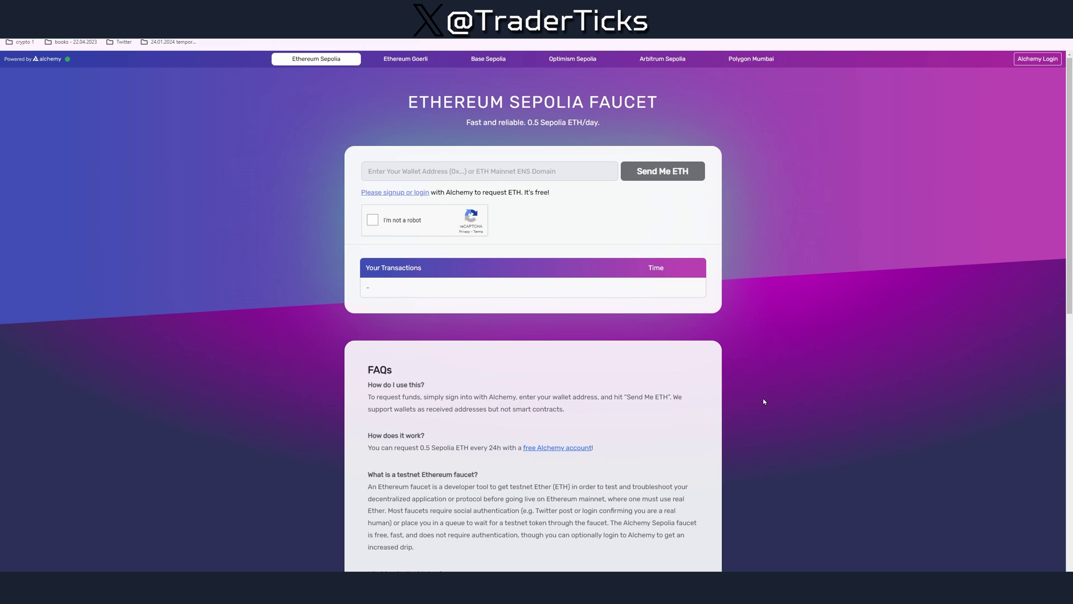
{"action": "left_click", "coordinate": [386, 192]}
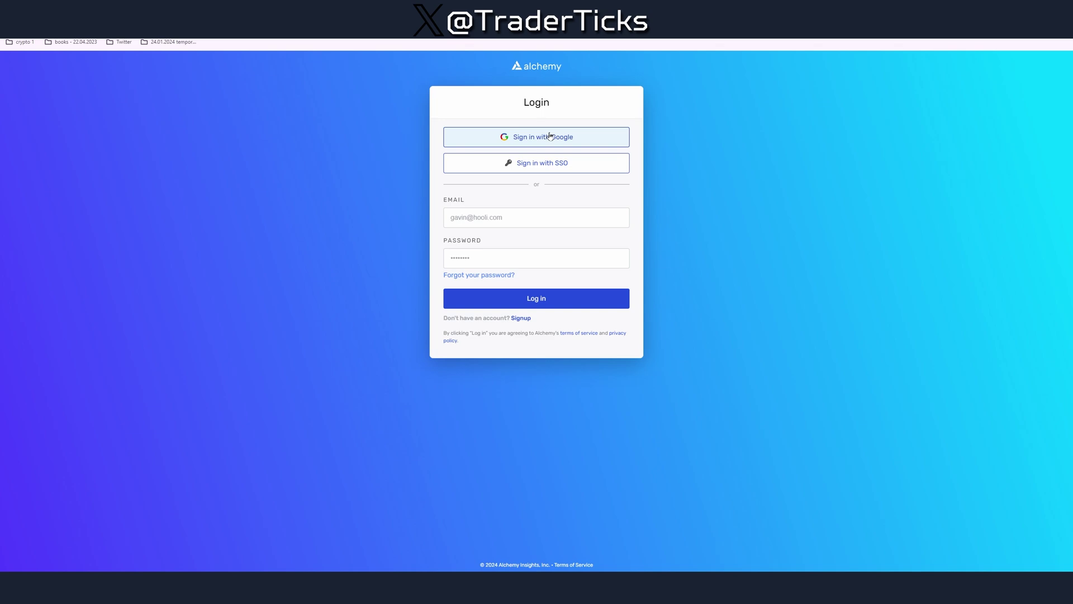
Step: Sign in to Alchemy with Google and answer the team and project-type questions
{"action": "left_click", "coordinate": [550, 136]}
{"action": "left_click", "coordinate": [484, 311]}
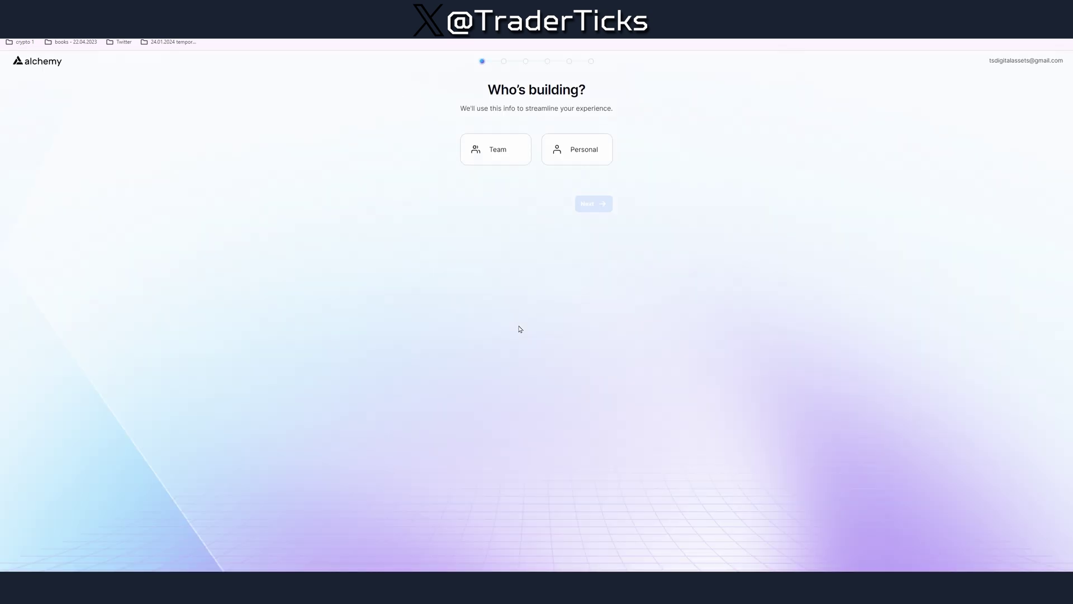
{"action": "left_click", "coordinate": [496, 151]}
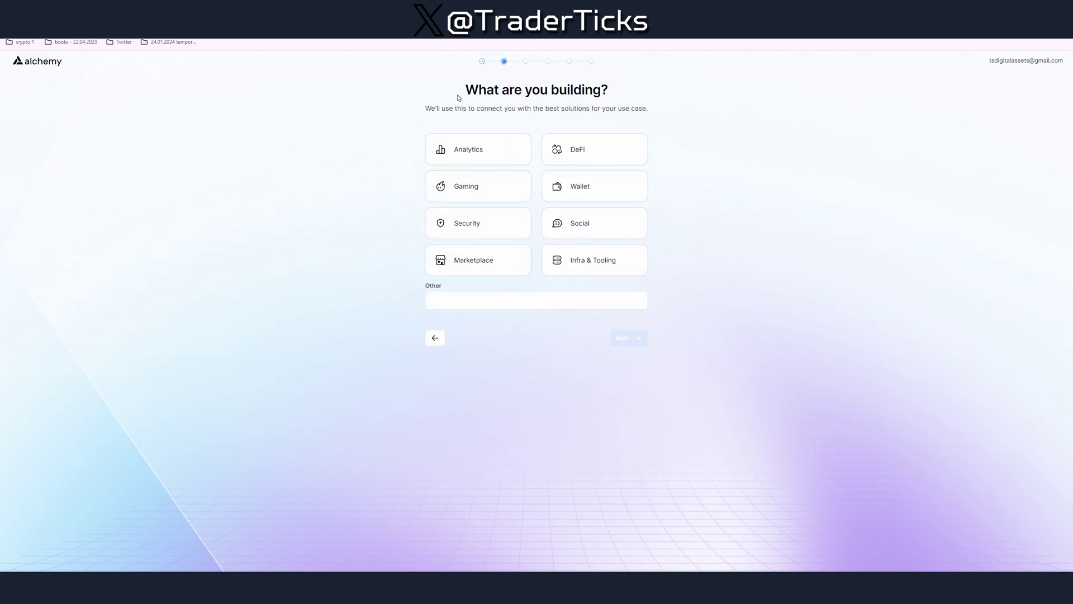
{"action": "left_click", "coordinate": [621, 155]}
{"action": "left_click", "coordinate": [551, 196]}
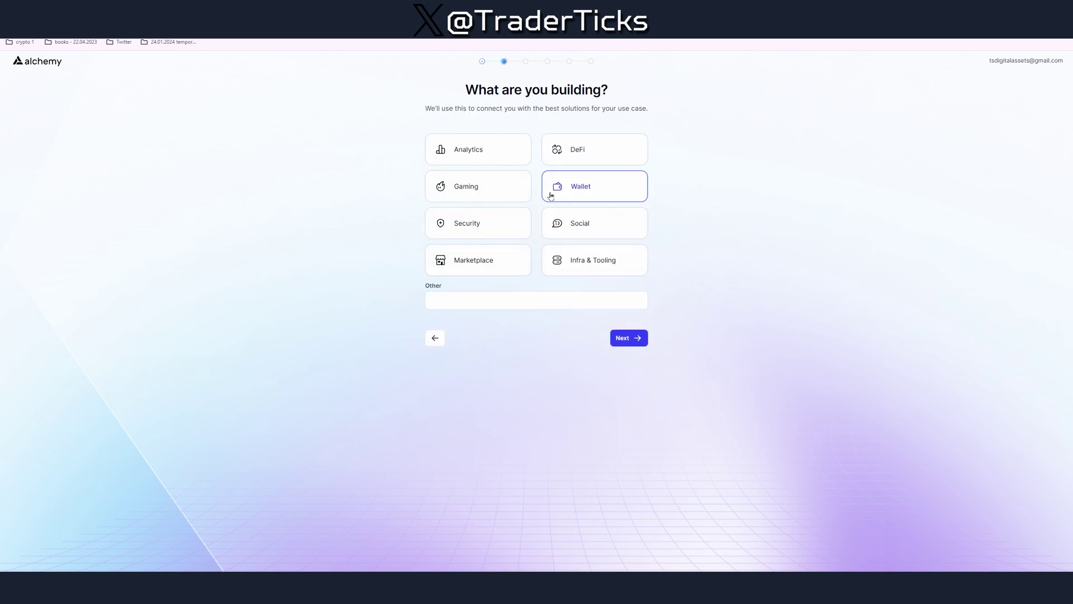
{"action": "left_click", "coordinate": [460, 193]}
{"action": "left_click", "coordinate": [581, 146]}
Step: Pick Astar as the chain, choose the Free plan, skip the payment card and finish onboarding
{"action": "left_click", "coordinate": [635, 342]}
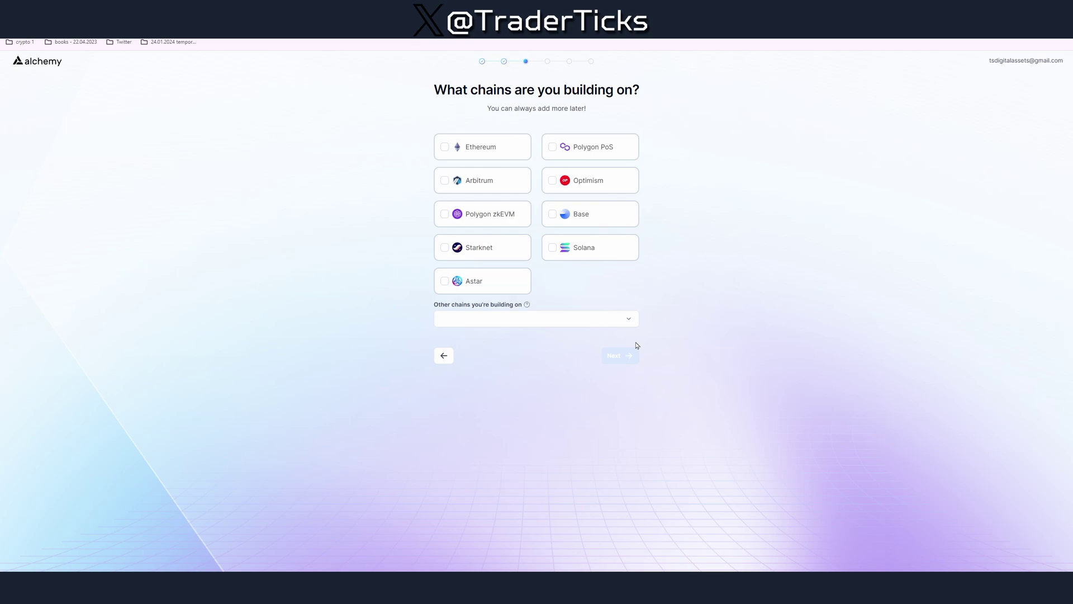
{"action": "left_click", "coordinate": [625, 365]}
{"action": "left_click", "coordinate": [298, 239]}
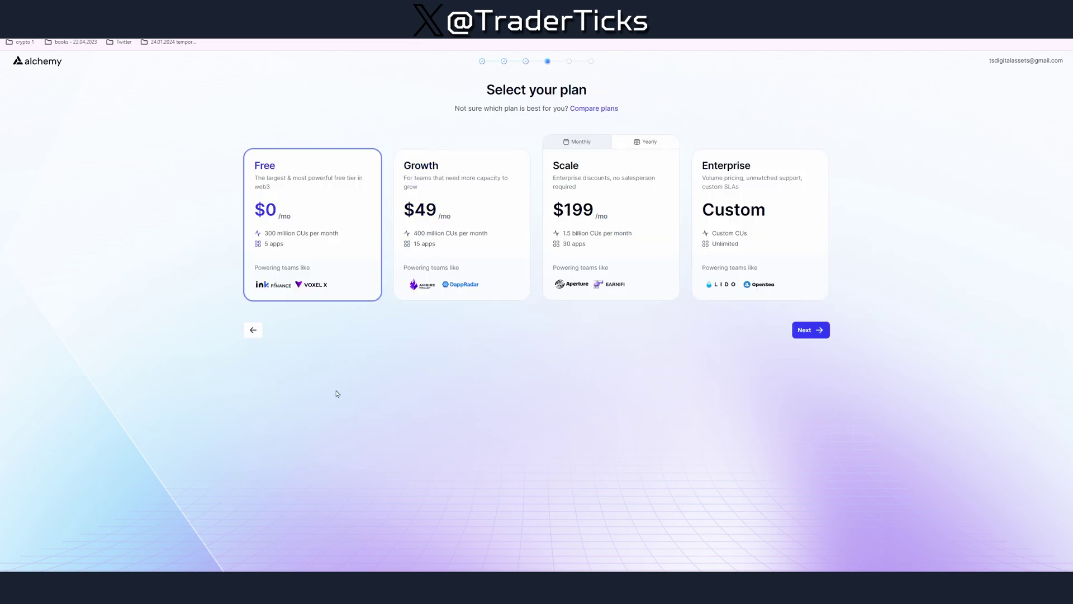
{"action": "left_click", "coordinate": [808, 338]}
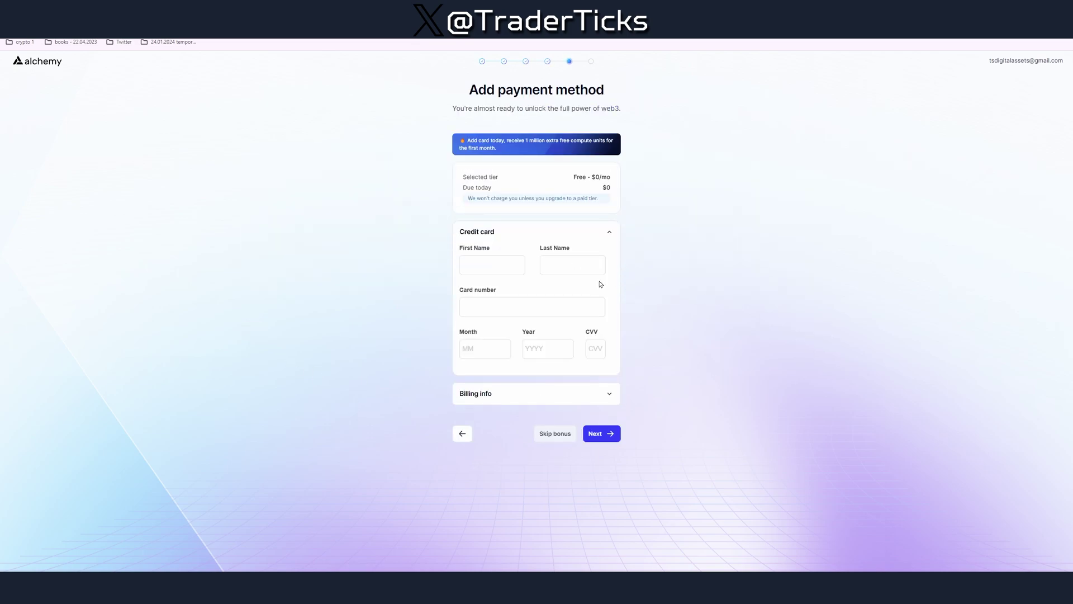
{"action": "left_click", "coordinate": [557, 433]}
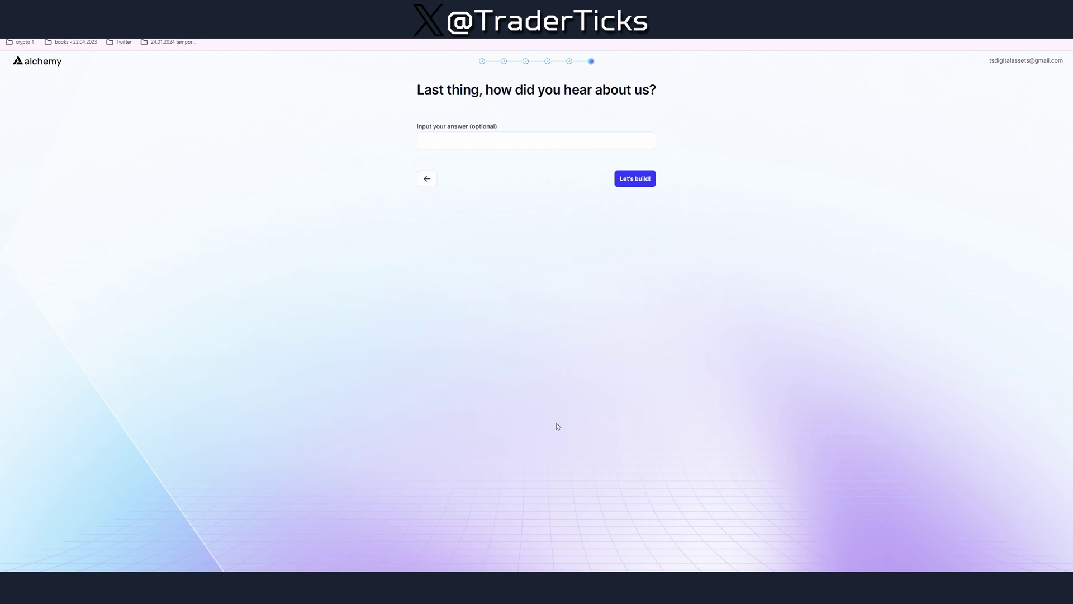
{"action": "left_click", "coordinate": [622, 180]}
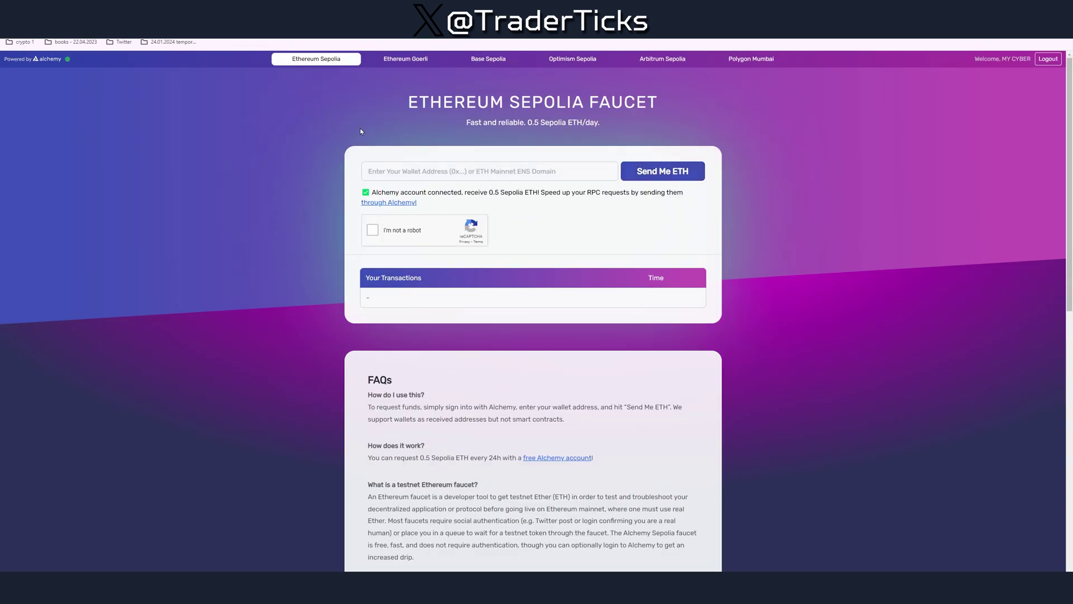
Step: Pass the reCAPTCHA, paste the wallet address and request Sepolia ETH from the faucet
{"action": "left_click", "coordinate": [372, 229]}
{"action": "key", "text": "ctrl+v"}
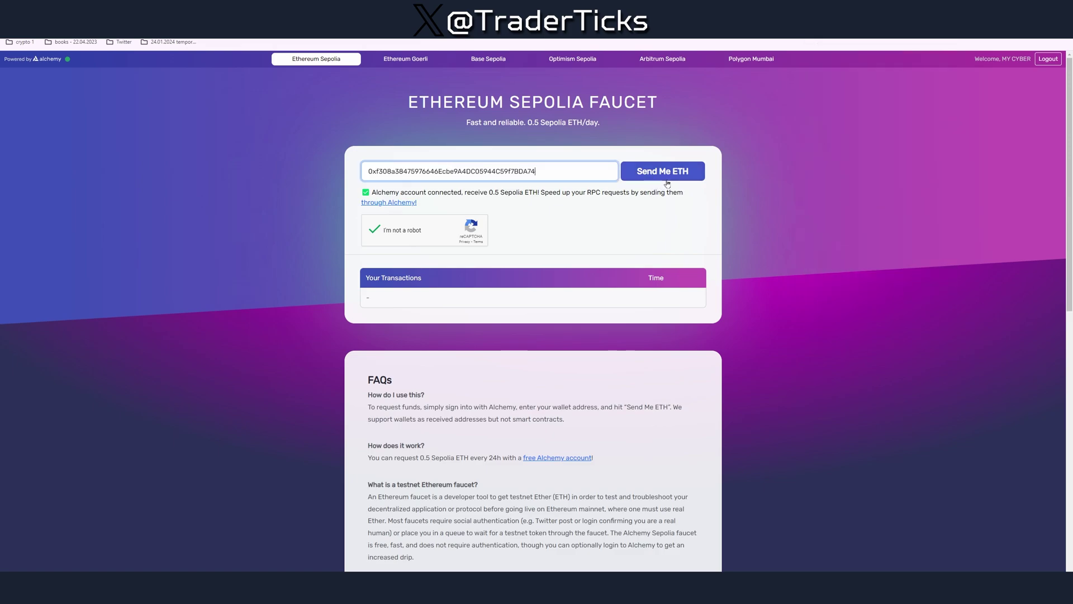
{"action": "left_click", "coordinate": [667, 182]}
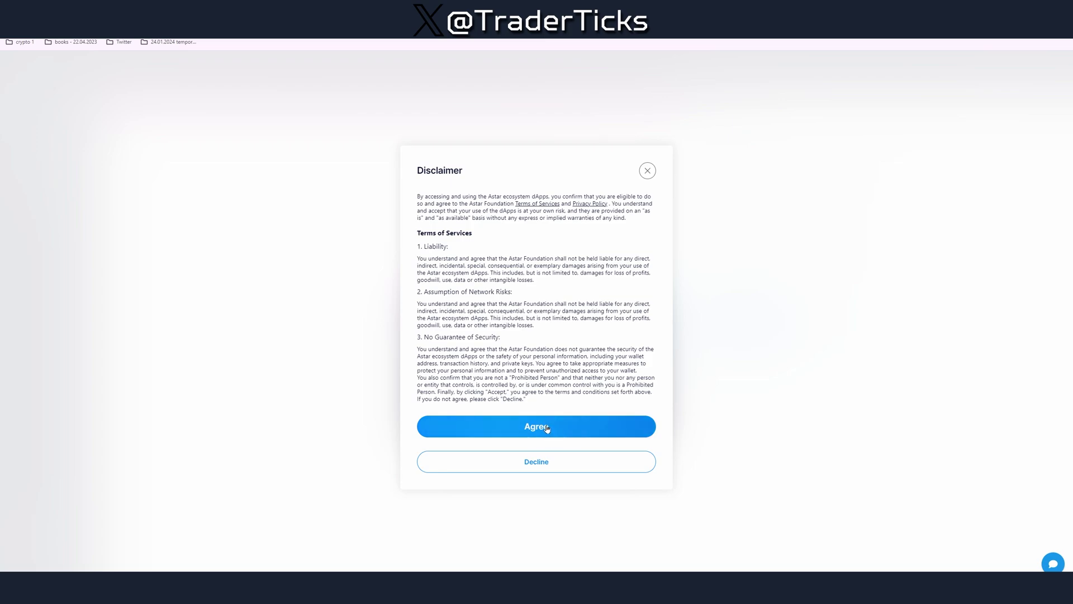
Step: Accept the Astar Portal disclaimer, dismiss the dApp Staking v3 intro and go to Bridge
{"action": "left_click", "coordinate": [548, 428]}
{"action": "left_click", "coordinate": [633, 414]}
{"action": "left_click", "coordinate": [633, 414]}
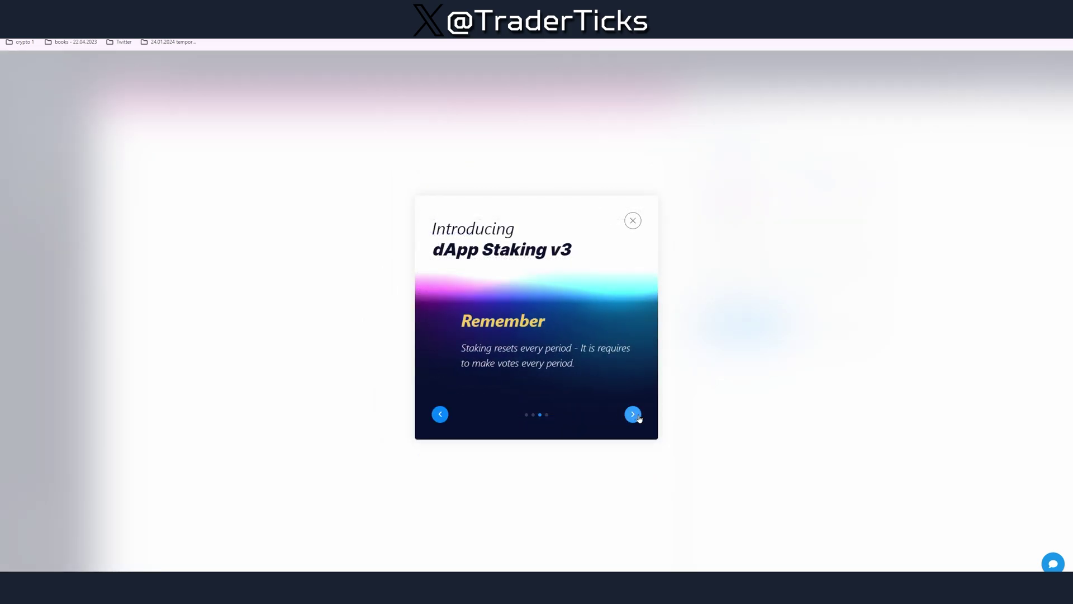
{"action": "left_click", "coordinate": [633, 414]}
{"action": "left_click", "coordinate": [633, 221]}
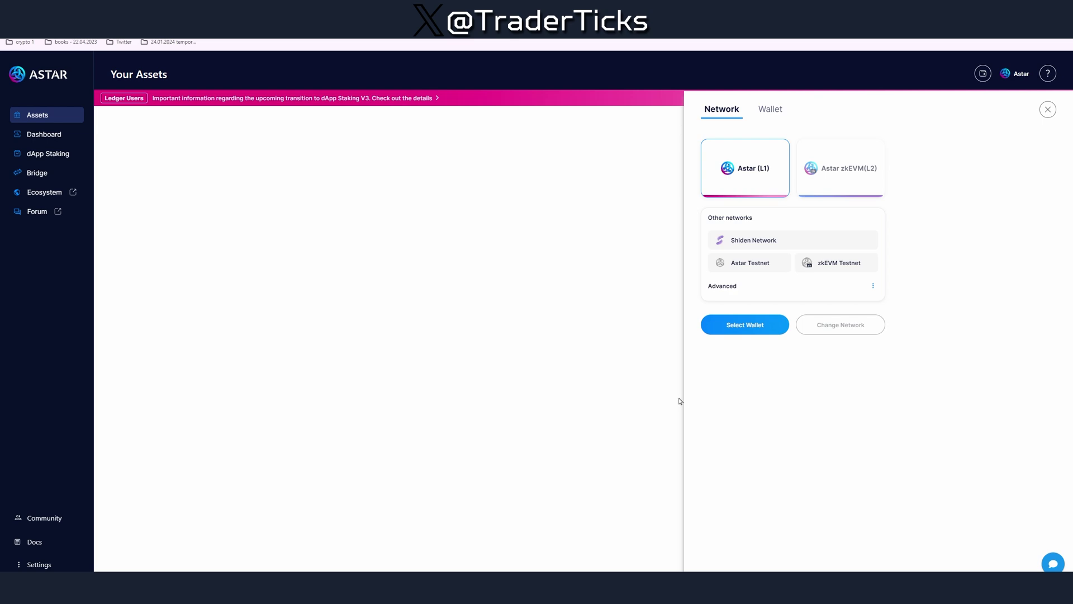
{"action": "left_click", "coordinate": [37, 171]}
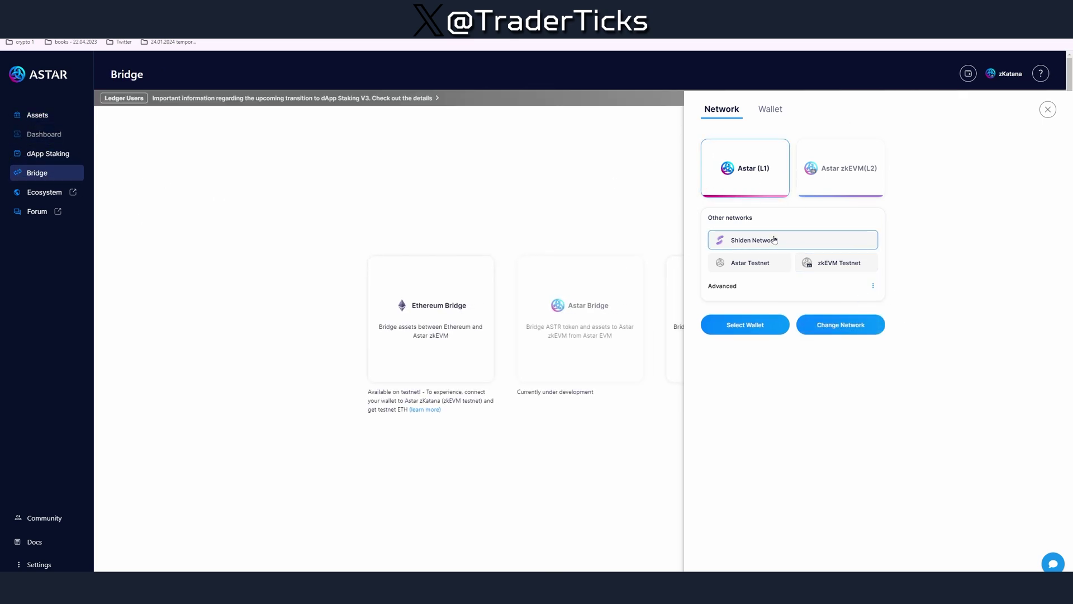
Step: Connect MetaMask and open the Ethereum Bridge, approving the switch to Sepolia
{"action": "left_click", "coordinate": [754, 311]}
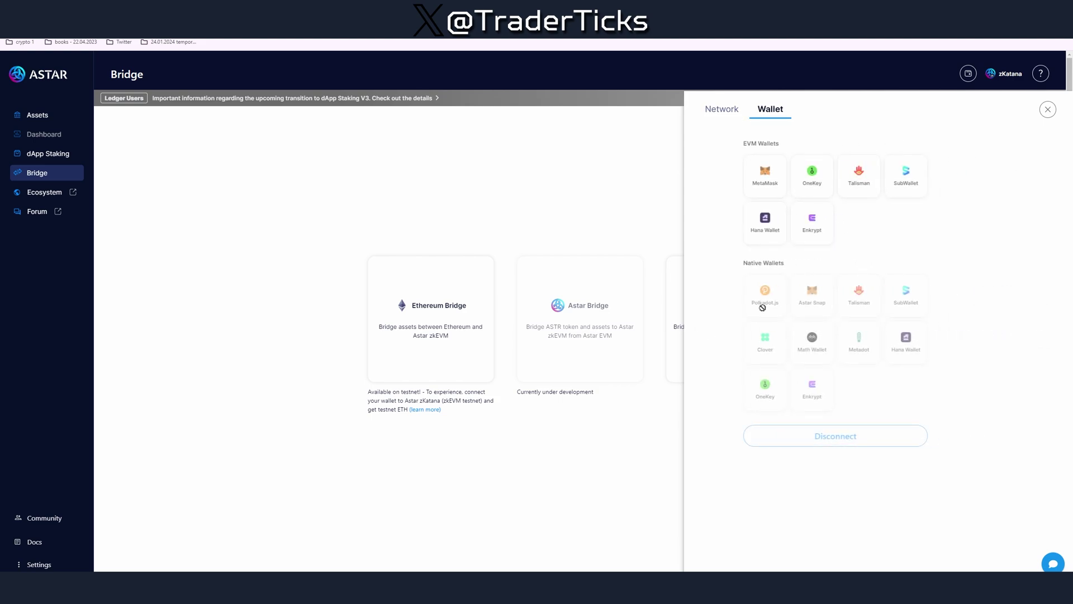
{"action": "left_click", "coordinate": [721, 174]}
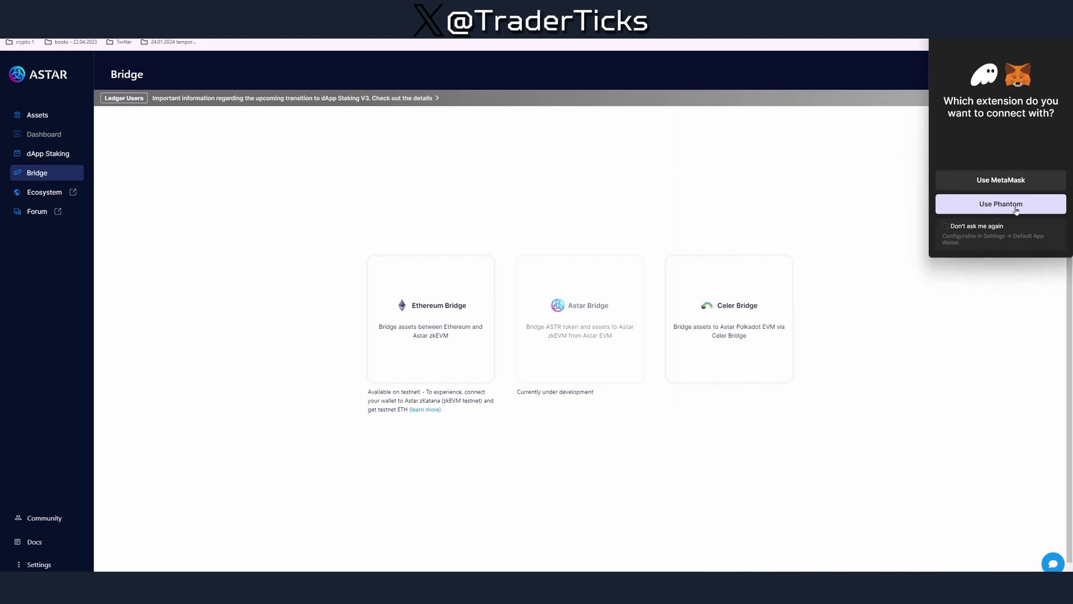
{"action": "left_click", "coordinate": [1024, 183]}
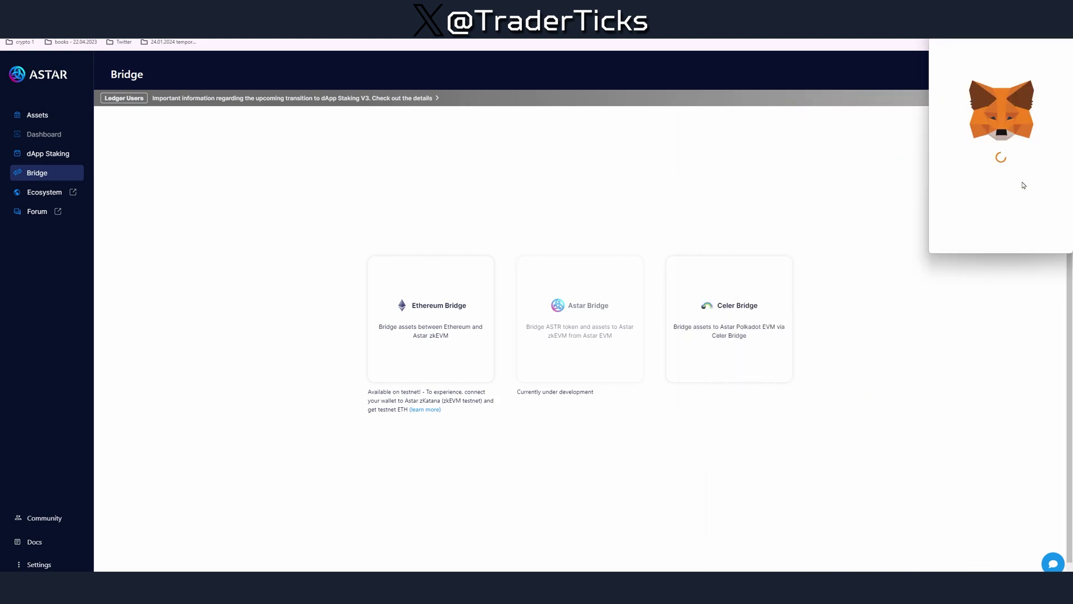
{"action": "left_click", "coordinate": [431, 313]}
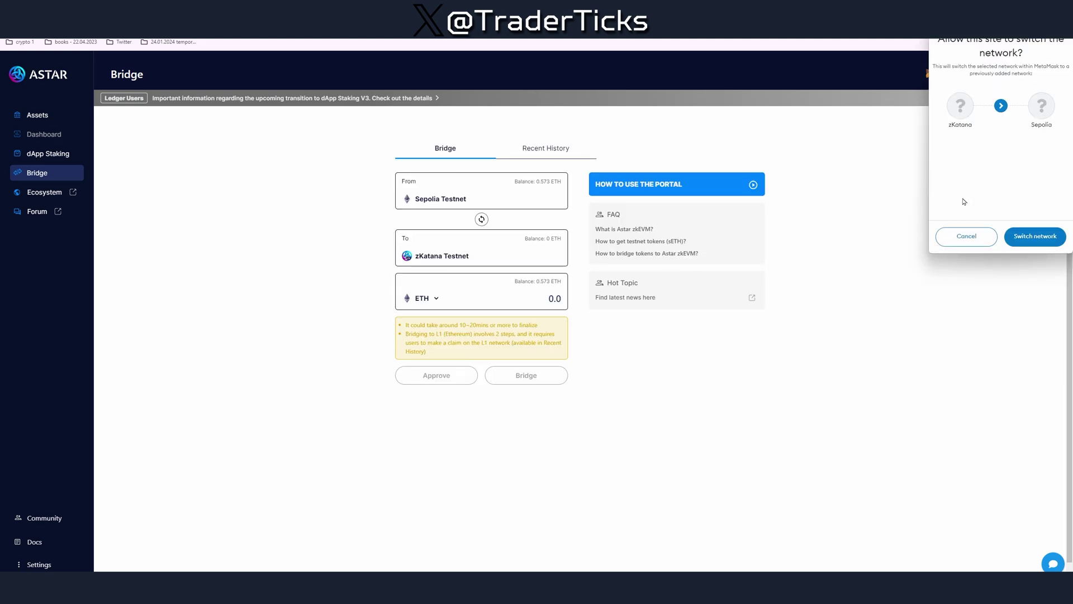
{"action": "left_click", "coordinate": [1052, 236]}
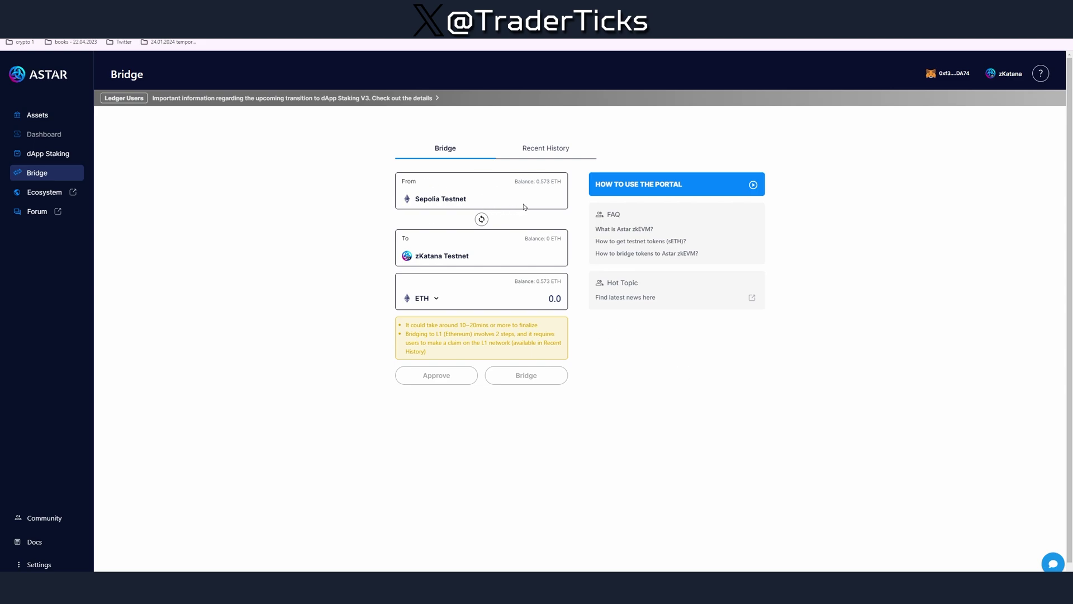
Step: Bridge 0.2 ETH from Sepolia to zKatana and confirm the transaction in MetaMask
{"action": "left_click", "coordinate": [564, 300]}
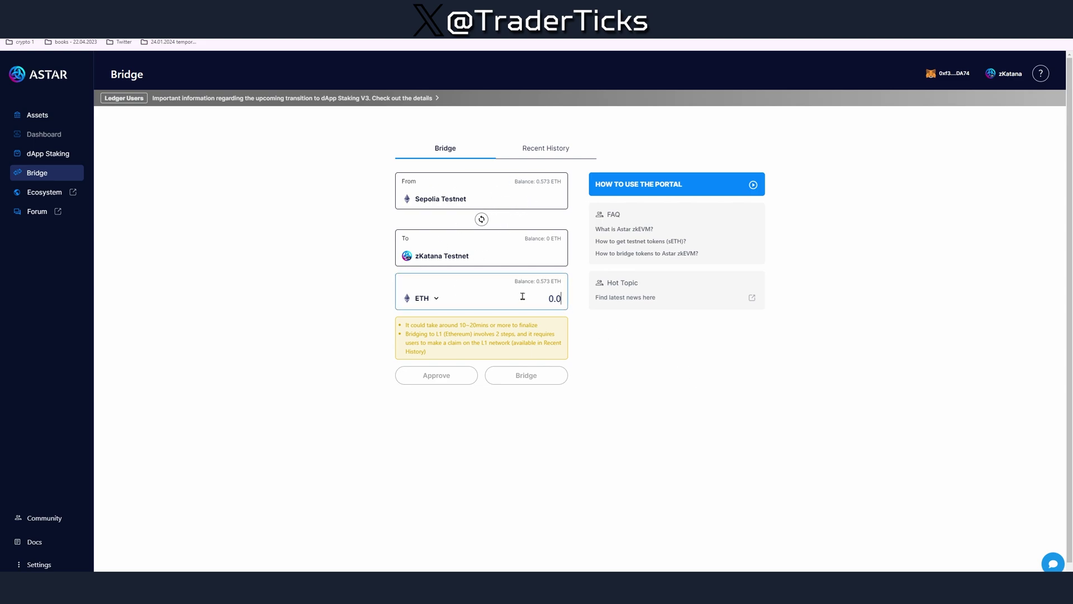
{"action": "key", "text": "BackSpace"}
{"action": "key", "text": "BackSpace"}
{"action": "key", "text": "BackSpace"}
{"action": "type", "text": "0.2"}
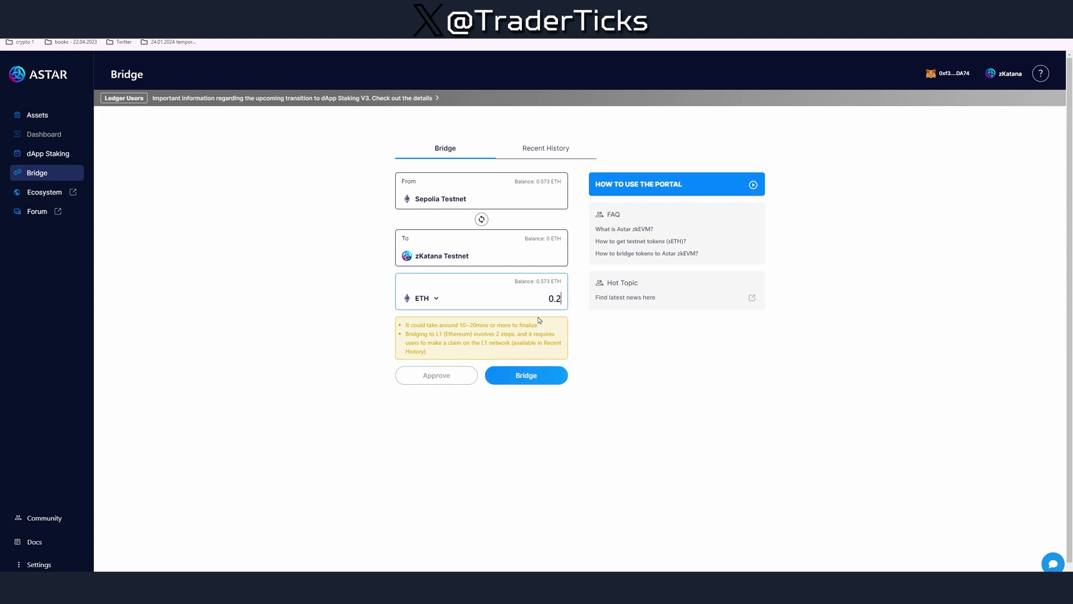
{"action": "left_click", "coordinate": [507, 384]}
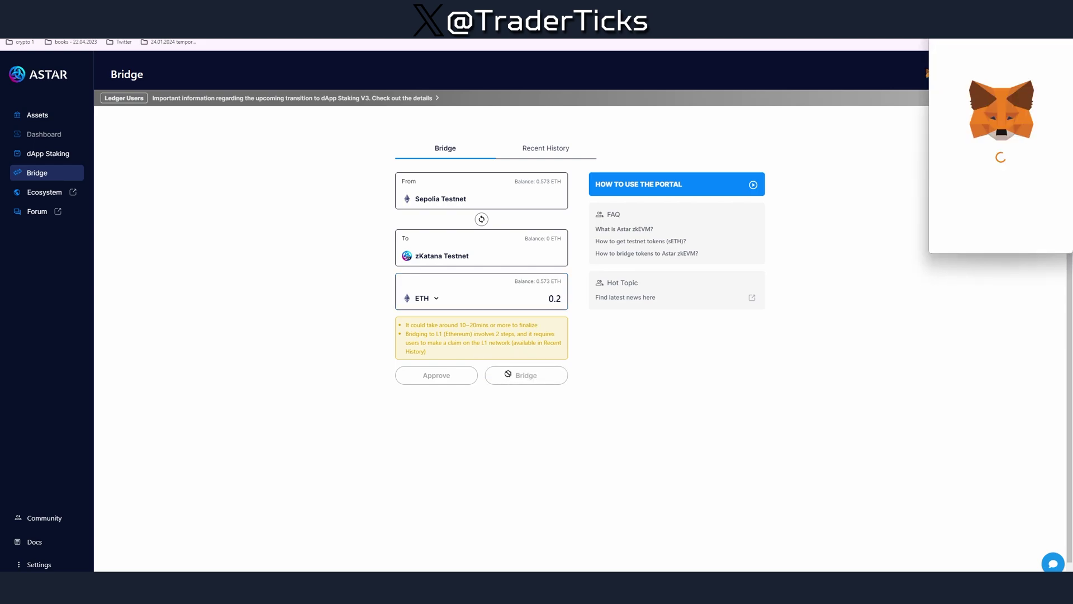
{"action": "left_click", "coordinate": [1028, 249]}
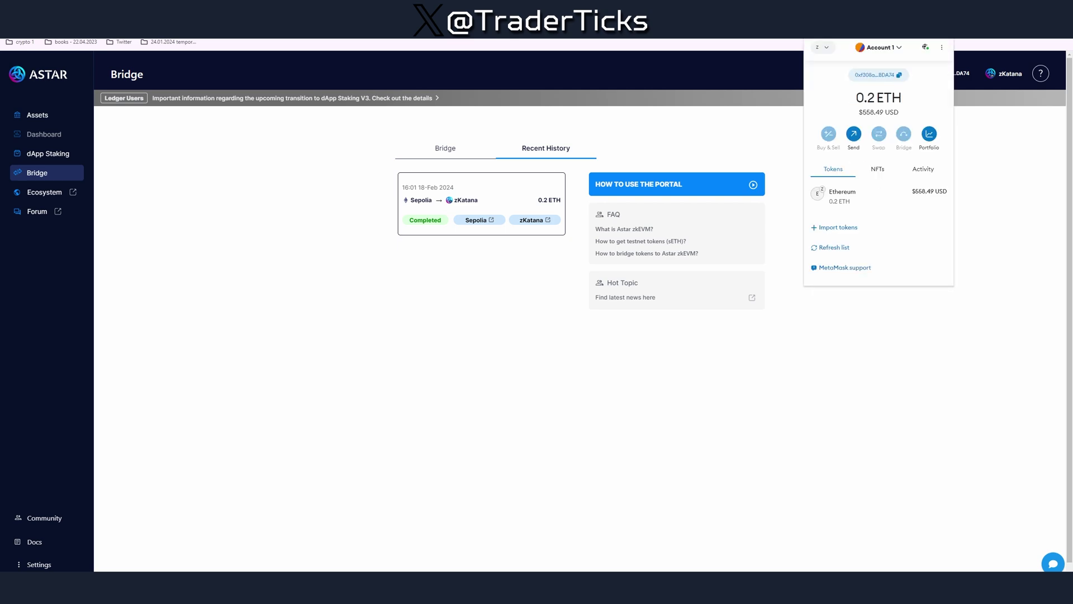
Step: Check the Sepolia balance in MetaMask, switch back to zKatana and list the accounts
{"action": "left_click", "coordinate": [822, 54]}
{"action": "scroll", "coordinate": [839, 235], "scroll_direction": "down", "scroll_amount": 3}
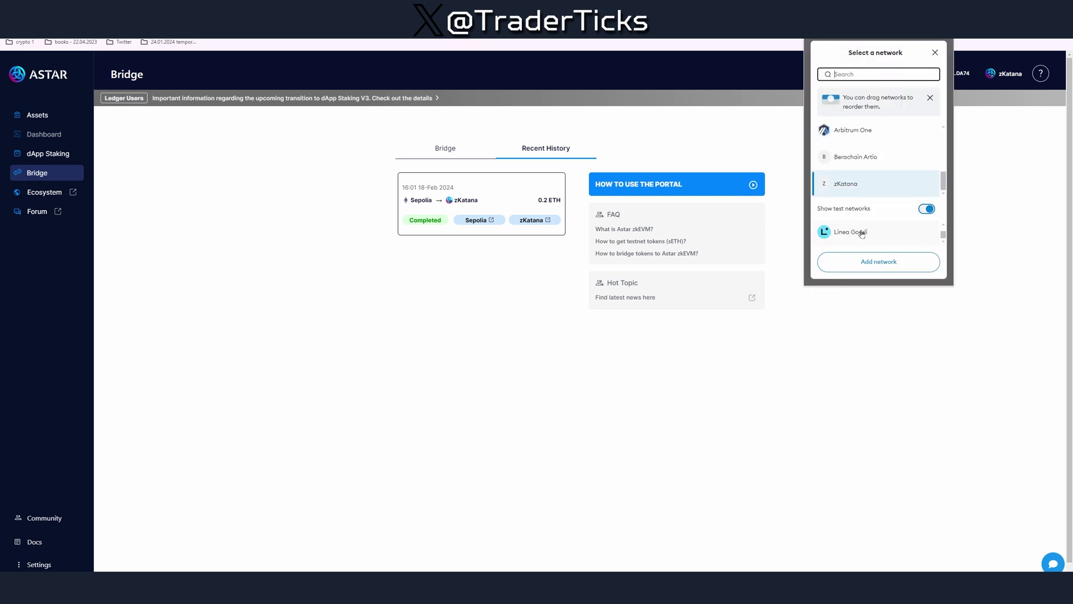
{"action": "scroll", "coordinate": [861, 232], "scroll_direction": "down", "scroll_amount": 2}
{"action": "left_click", "coordinate": [860, 234]}
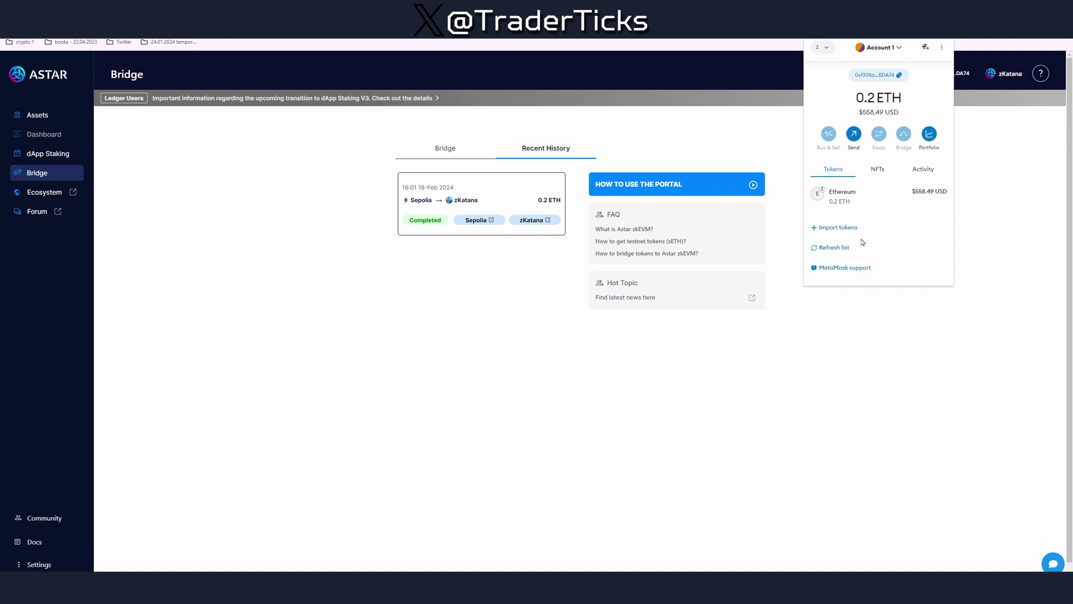
{"action": "left_click", "coordinate": [822, 47]}
{"action": "left_click", "coordinate": [846, 184]}
{"action": "left_click", "coordinate": [889, 48]}
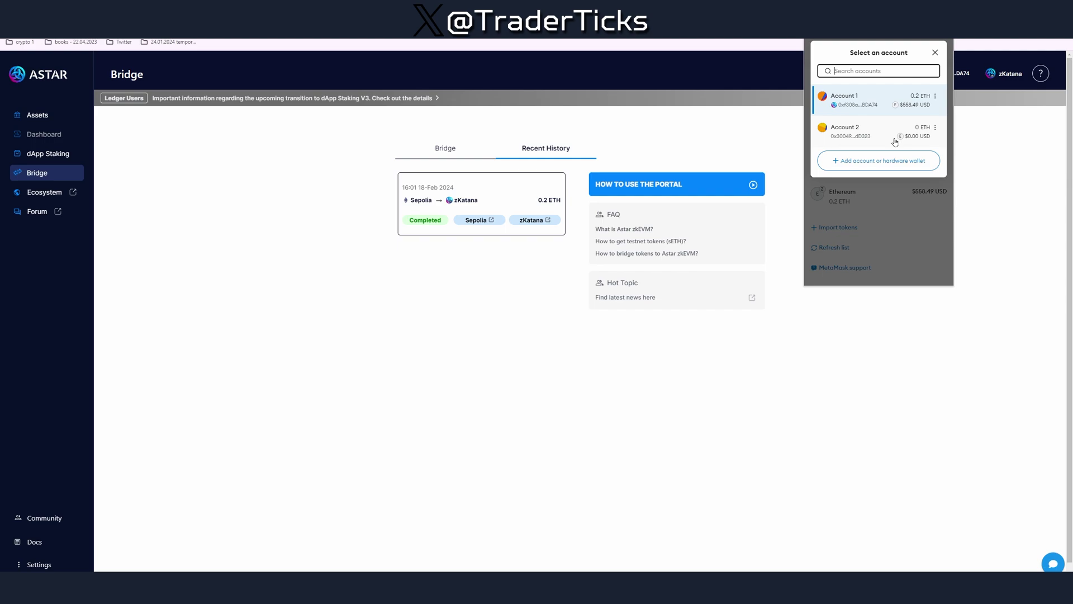
Step: Switch to Account 2, dismiss the not-connected notice, then return to Account 1
{"action": "left_click", "coordinate": [875, 132]}
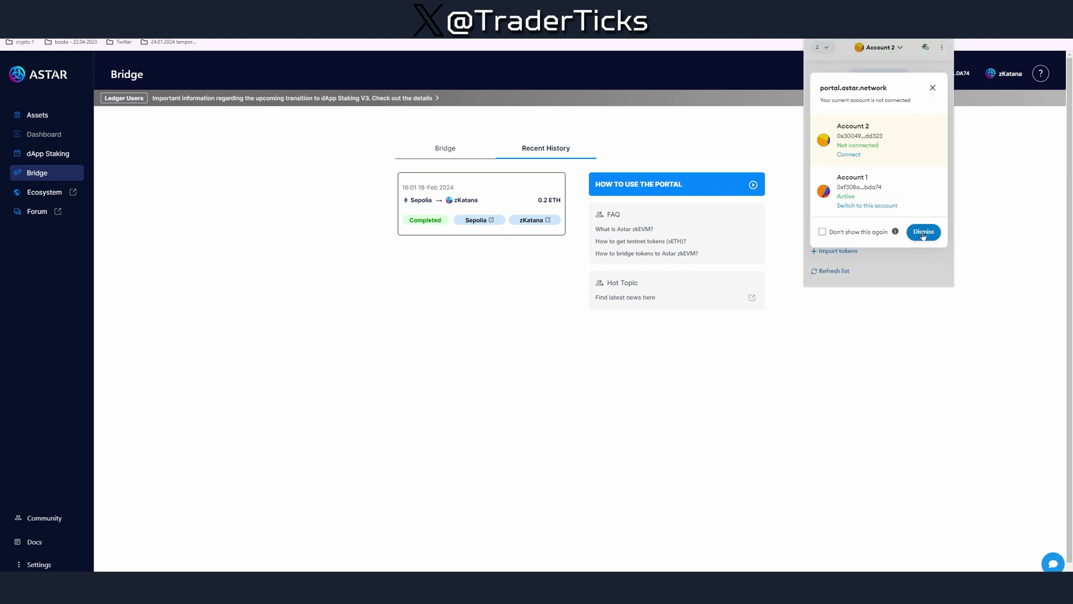
{"action": "left_click", "coordinate": [932, 88]}
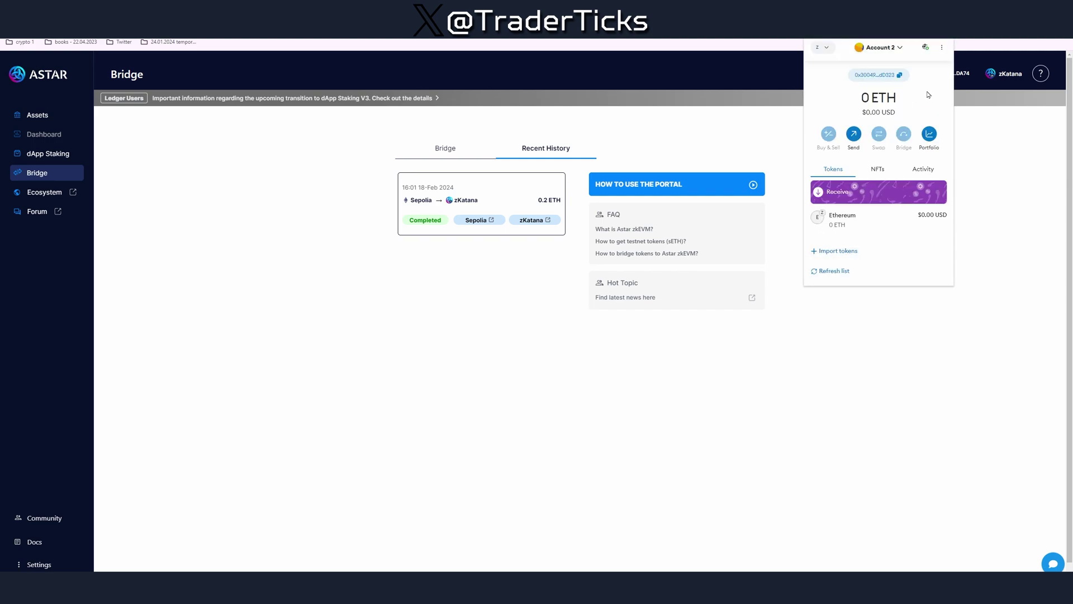
{"action": "left_click", "coordinate": [890, 48]}
{"action": "left_click", "coordinate": [878, 106]}
Step: Send 0.02 ETH from Account 1 to Account 2, then confirm a further 0.01 ETH send
{"action": "left_click", "coordinate": [854, 133]}
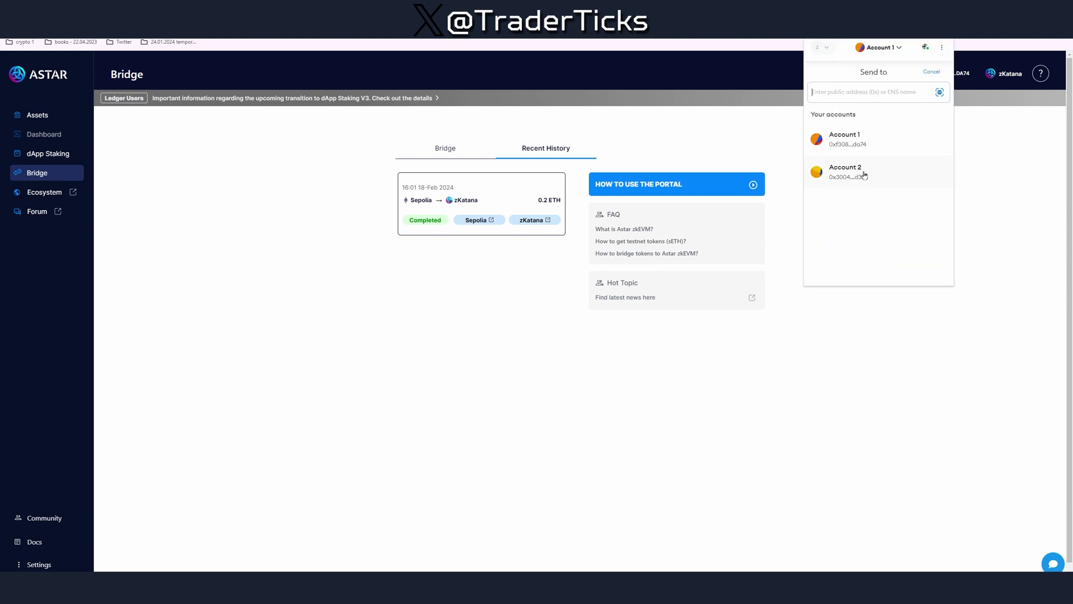
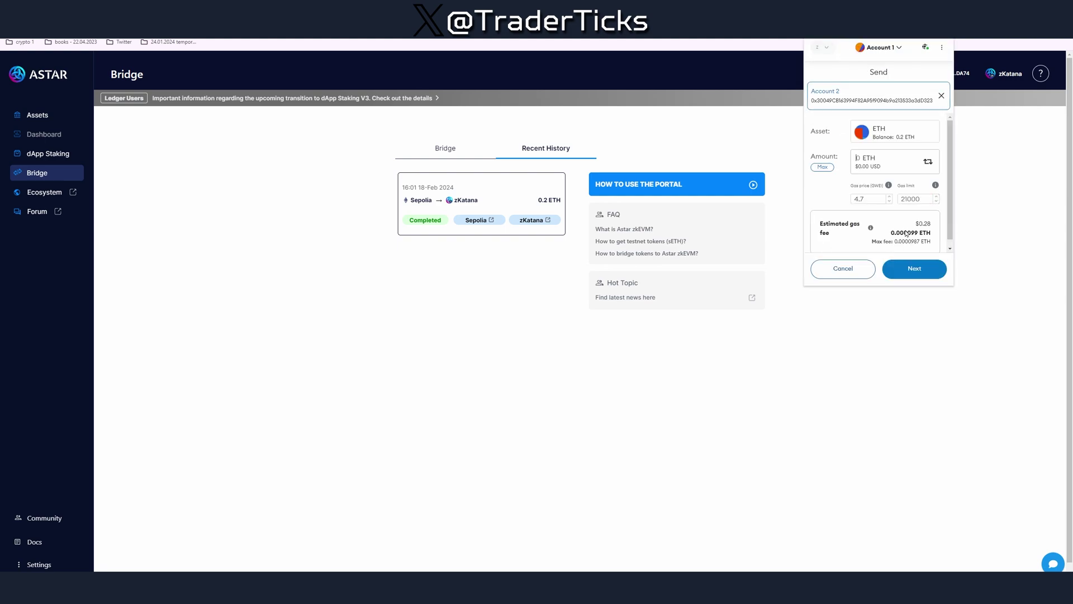
{"action": "scroll", "coordinate": [897, 198], "scroll_direction": "down", "scroll_amount": 1}
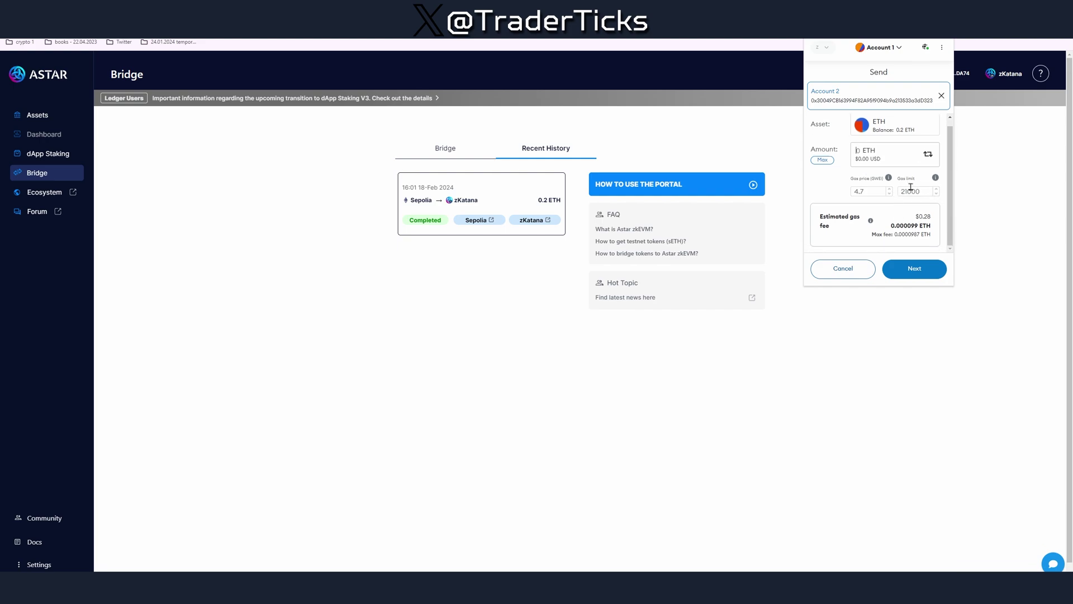
{"action": "type", "text": "0.02"}
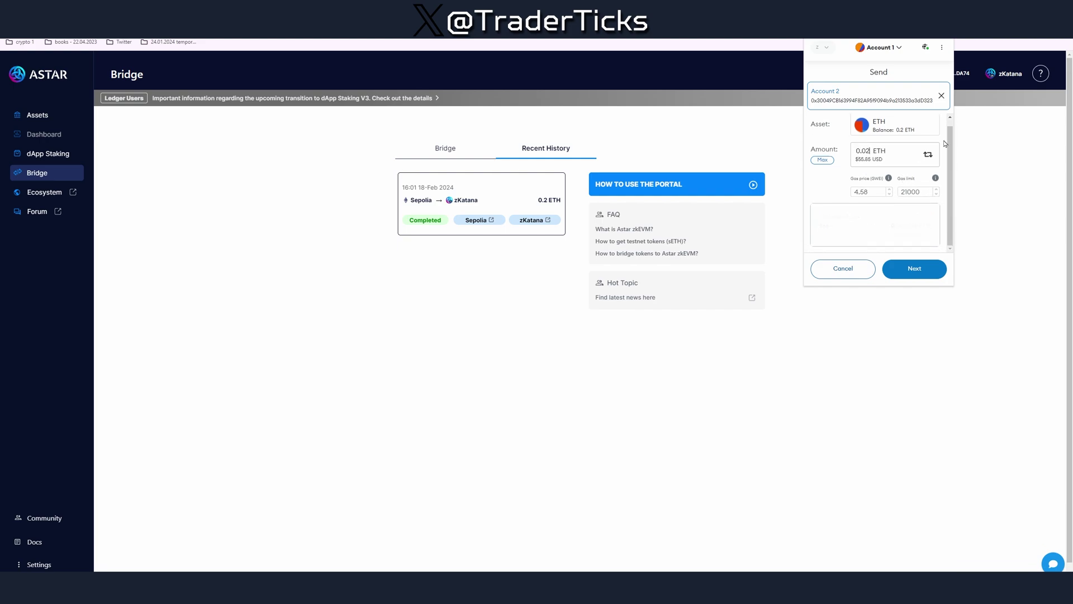
{"action": "left_click", "coordinate": [914, 268]}
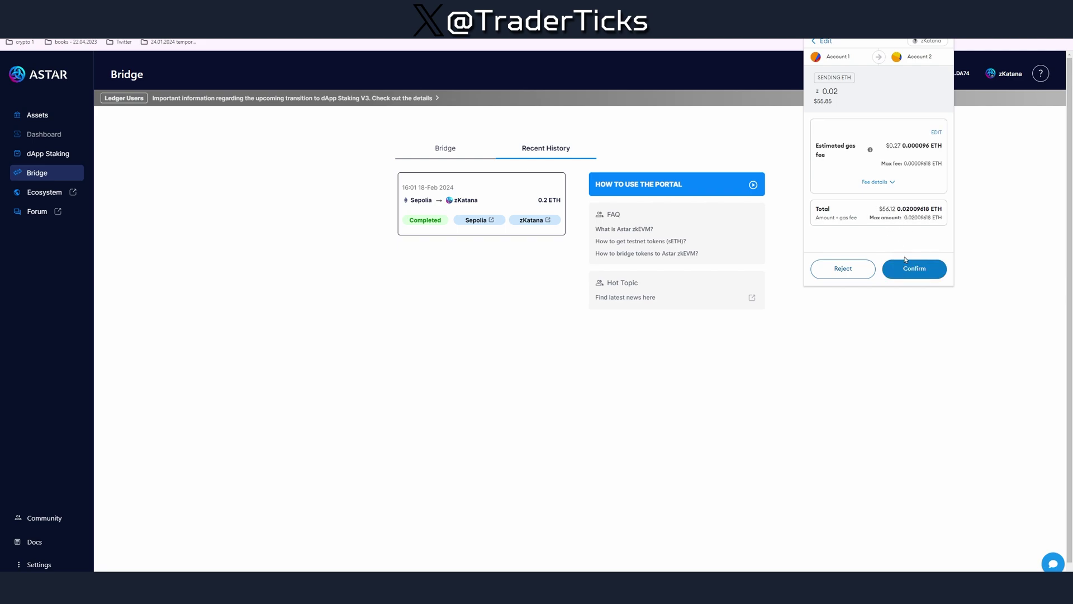
{"action": "left_click", "coordinate": [912, 270]}
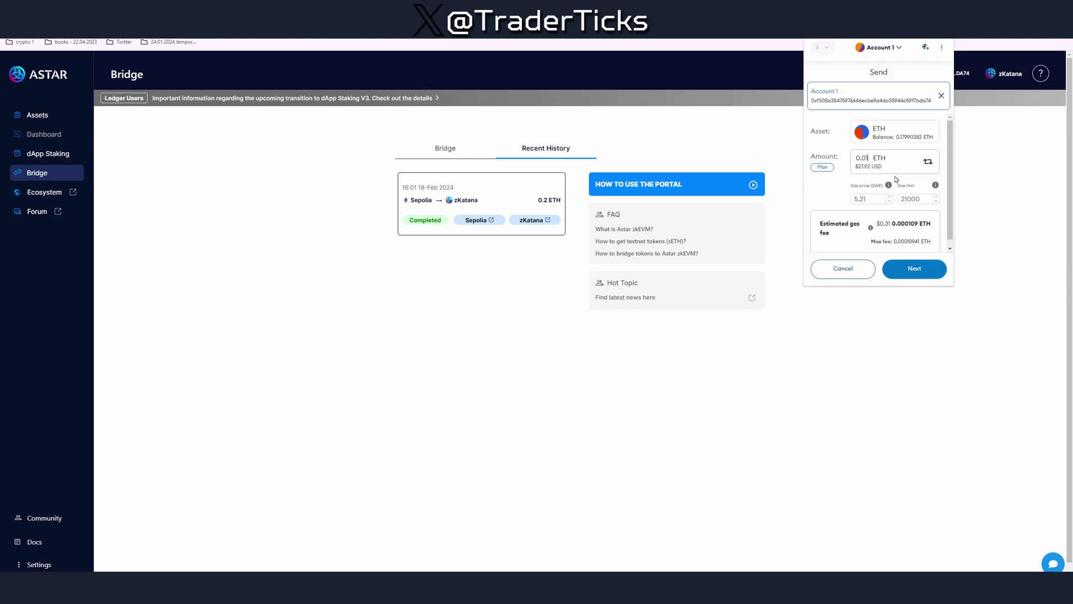
{"action": "left_click", "coordinate": [915, 268]}
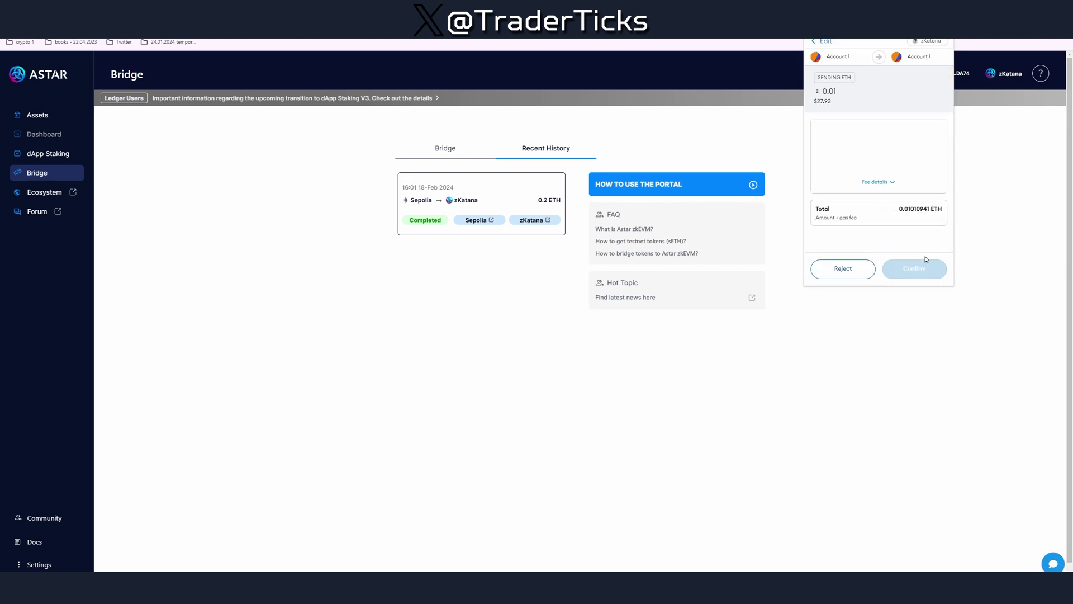
{"action": "left_click", "coordinate": [915, 269]}
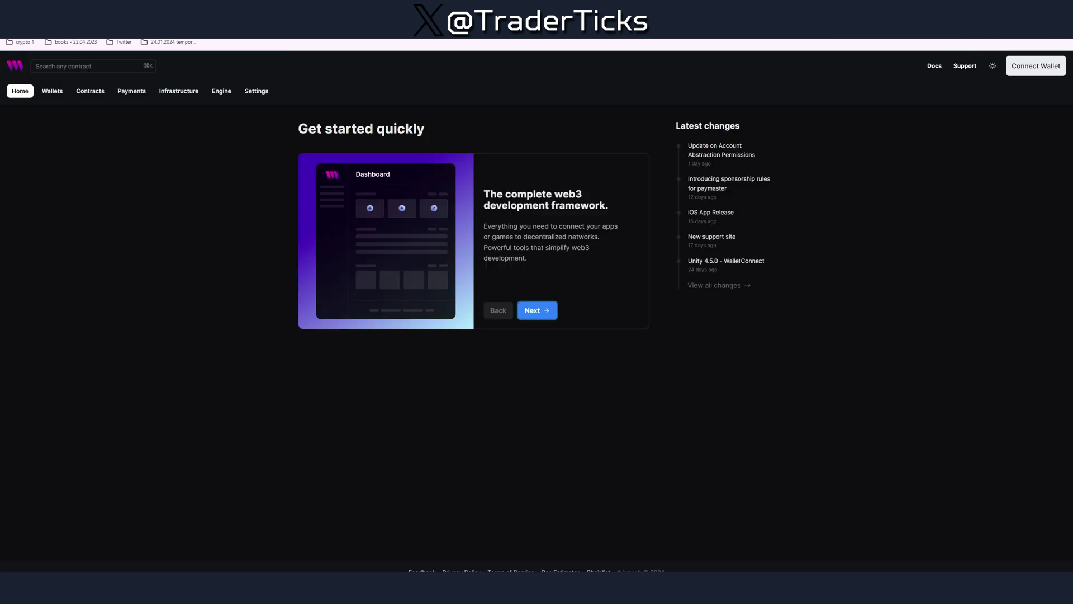
Step: Open the thirdweb Connect Wallet options and close them again
{"action": "left_click", "coordinate": [1034, 66]}
{"action": "left_click", "coordinate": [675, 215]}
Step: Connect MetaMask to thirdweb and sign the sign-in message
{"action": "left_click", "coordinate": [1037, 76]}
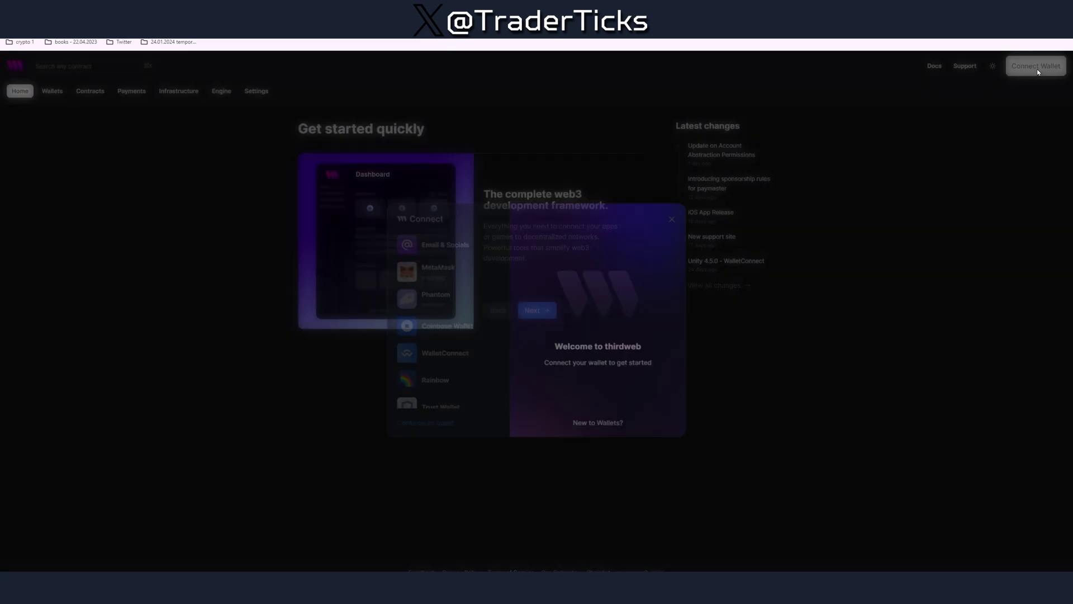
{"action": "left_click", "coordinate": [449, 267]}
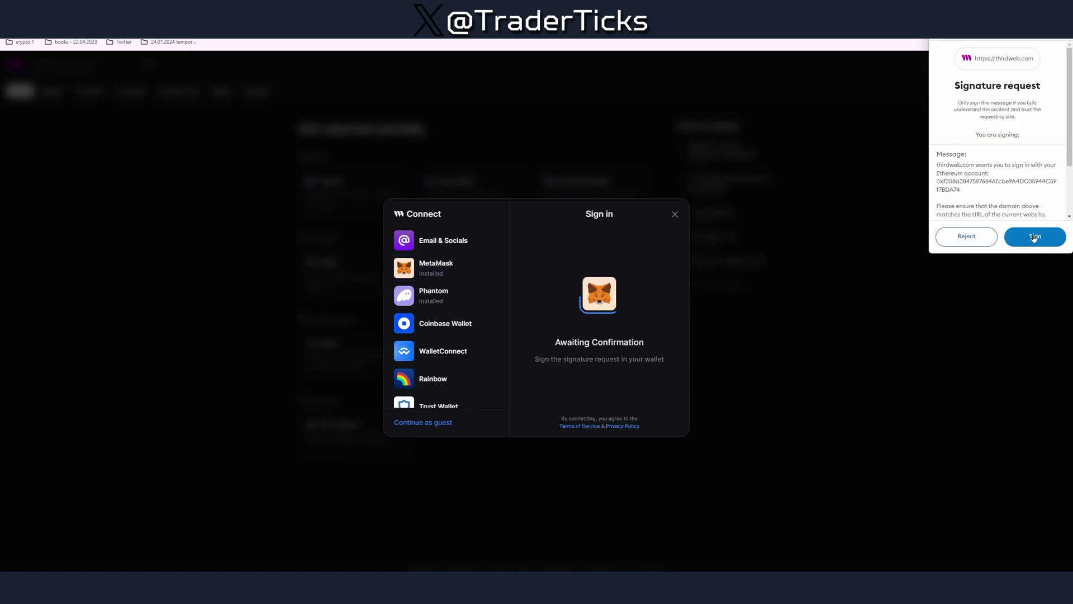
{"action": "left_click", "coordinate": [1033, 235]}
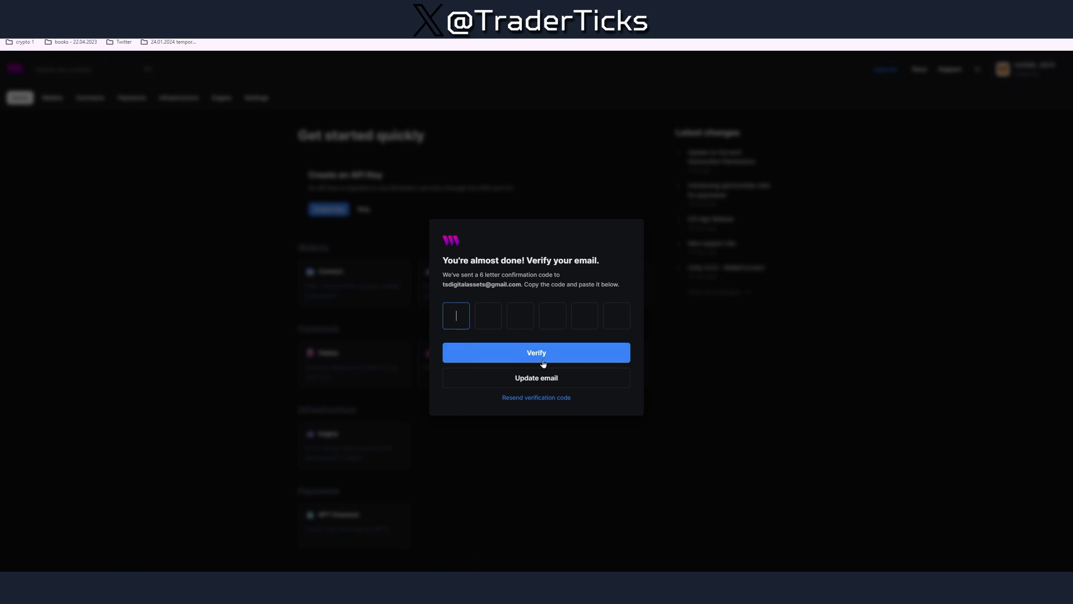
Step: Verify the email with the pasted code, pick the free Starter plan and postpone payment setup
{"action": "left_click", "coordinate": [559, 350]}
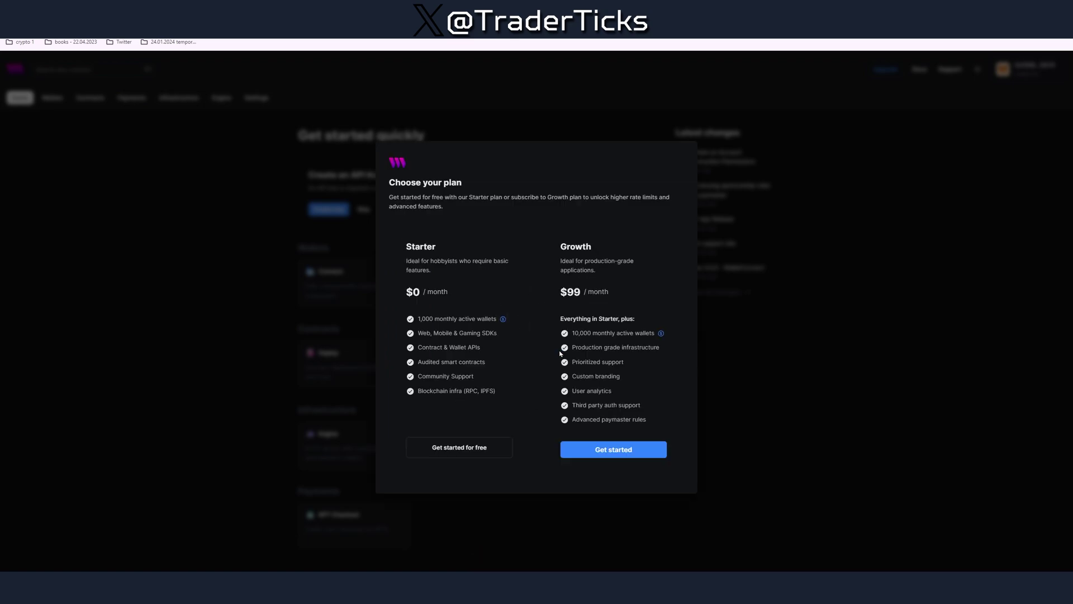
{"action": "left_click", "coordinate": [451, 453]}
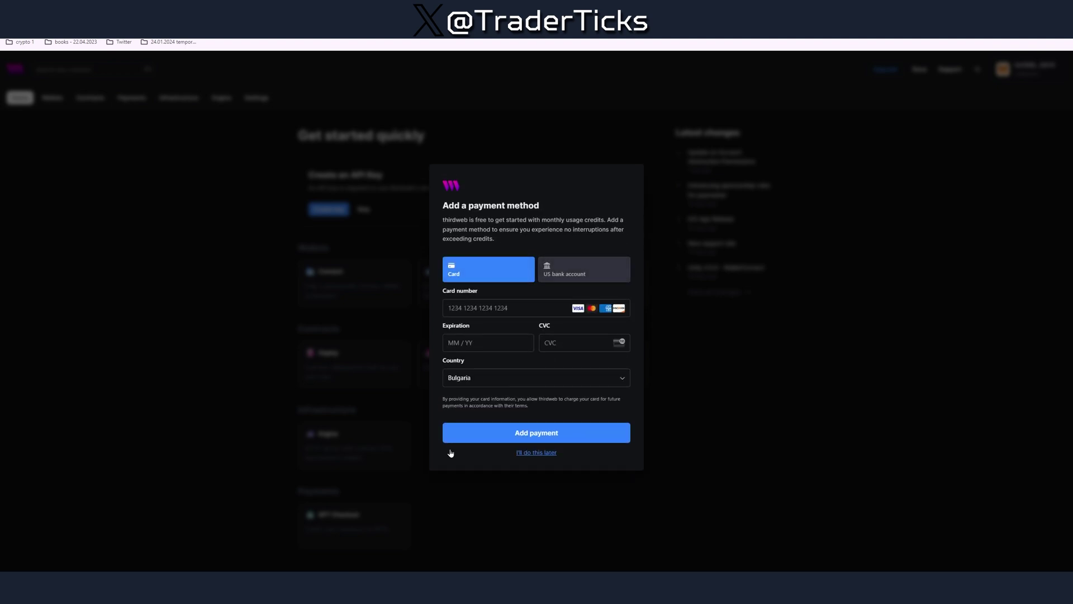
{"action": "left_click", "coordinate": [525, 453]}
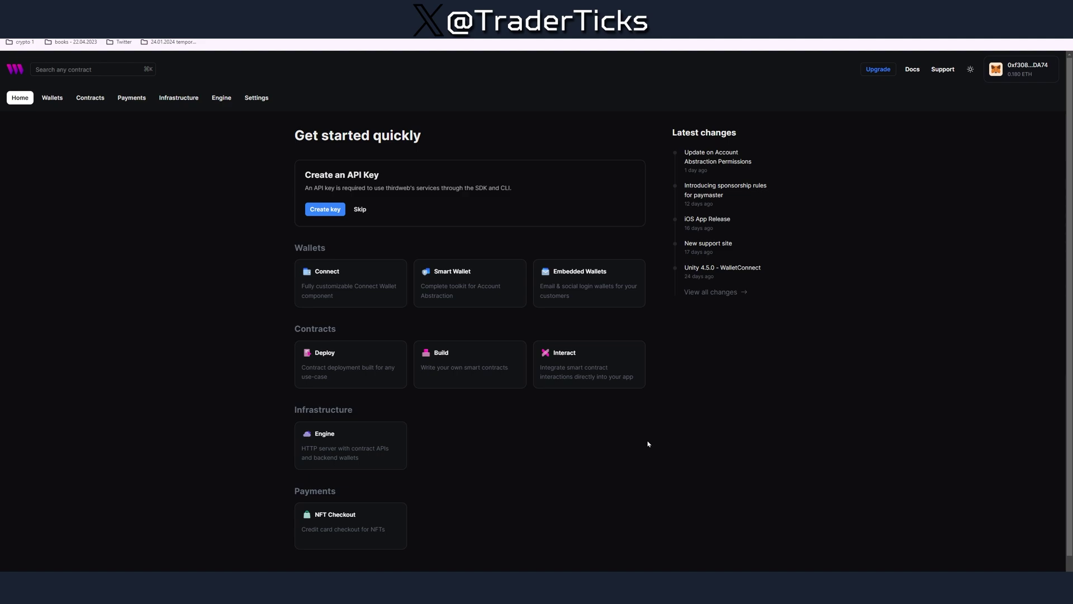
Step: Find the ready-to-deploy Token contract and open its deployment form targeting zKatana
{"action": "left_click", "coordinate": [371, 344]}
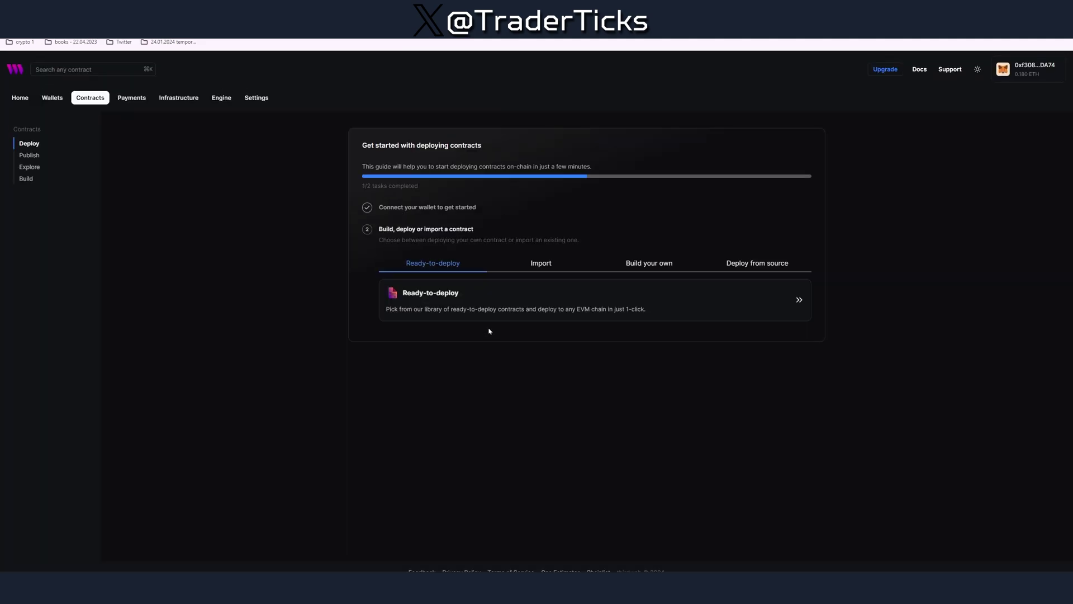
{"action": "left_click", "coordinate": [477, 314]}
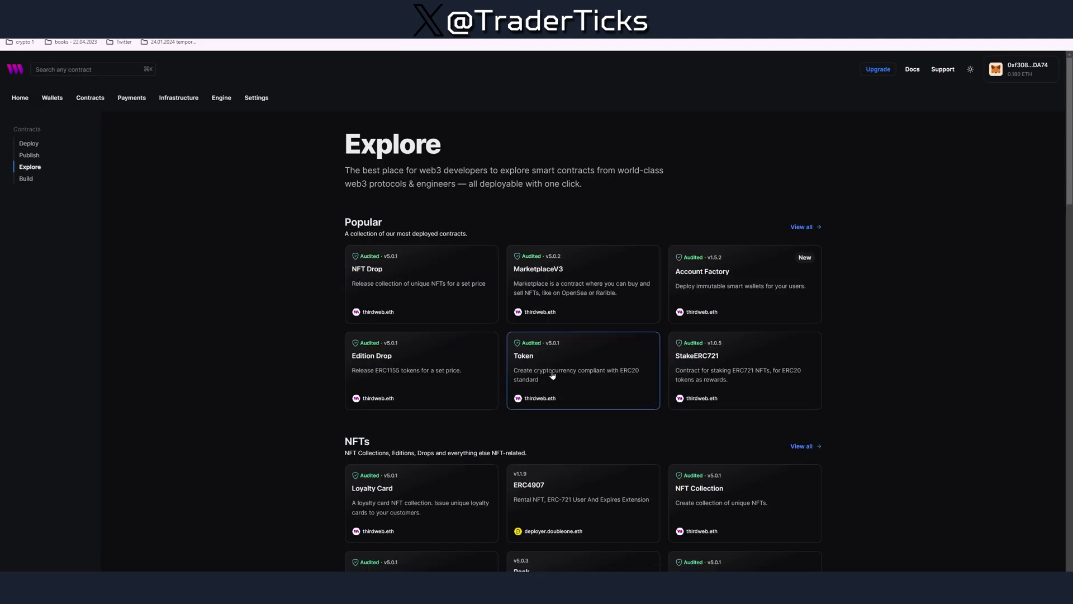
{"action": "left_click", "coordinate": [583, 371]}
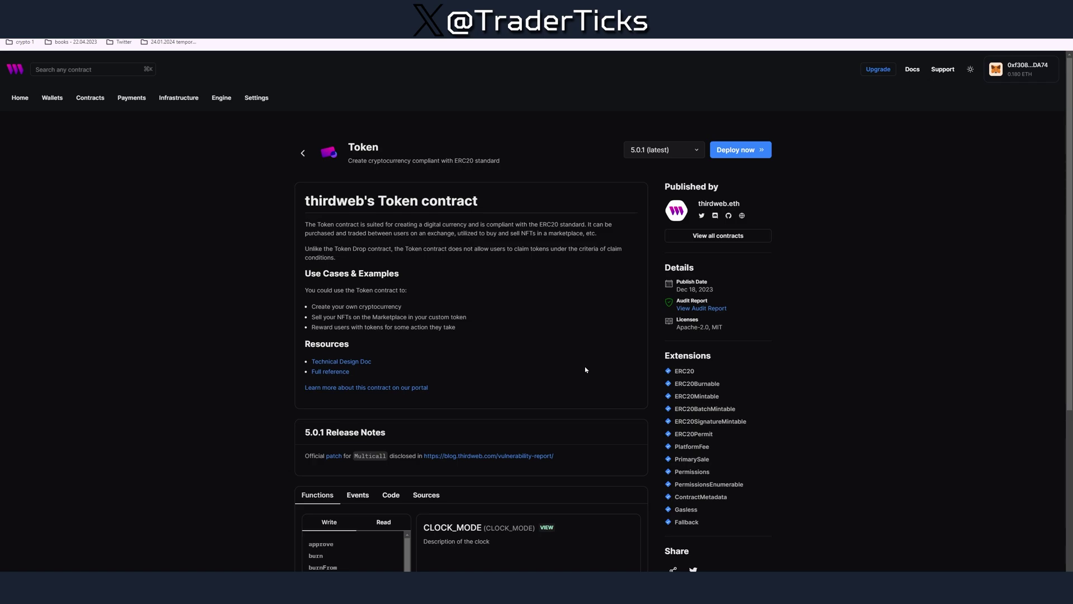
{"action": "left_click", "coordinate": [752, 149]}
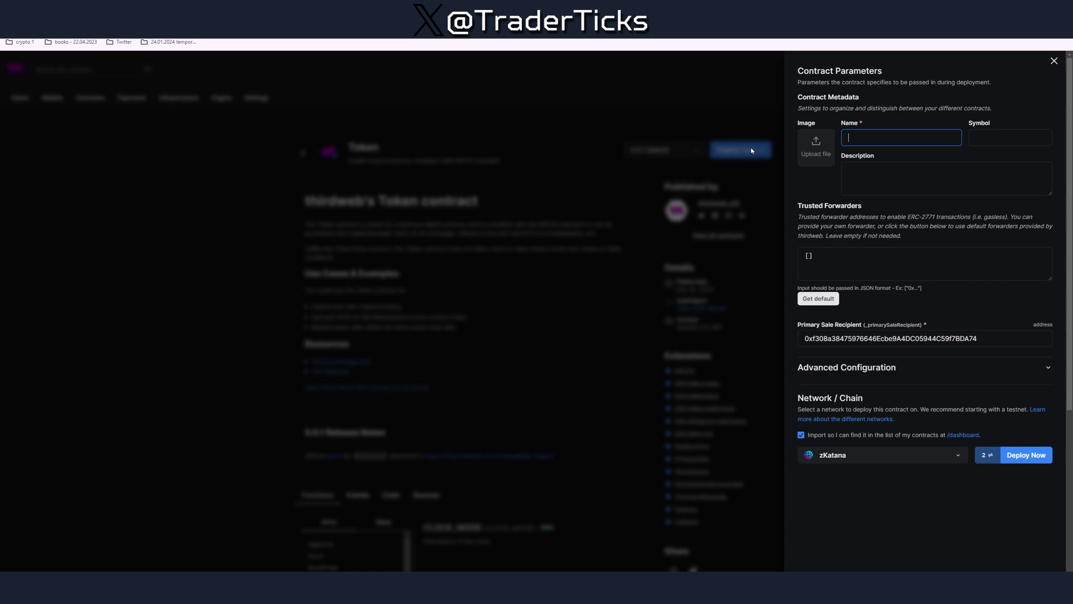
Step: Name the token 'Astar Gem', set symbol AGM, and paste the 'Nice gems' description
{"action": "type", "text": "Astra"}
{"action": "key", "text": "BackSpace"}
{"action": "key", "text": "BackSpace"}
{"action": "type", "text": "ar Gem"}
{"action": "left_click", "coordinate": [1023, 142]}
{"action": "type", "text": "A"}
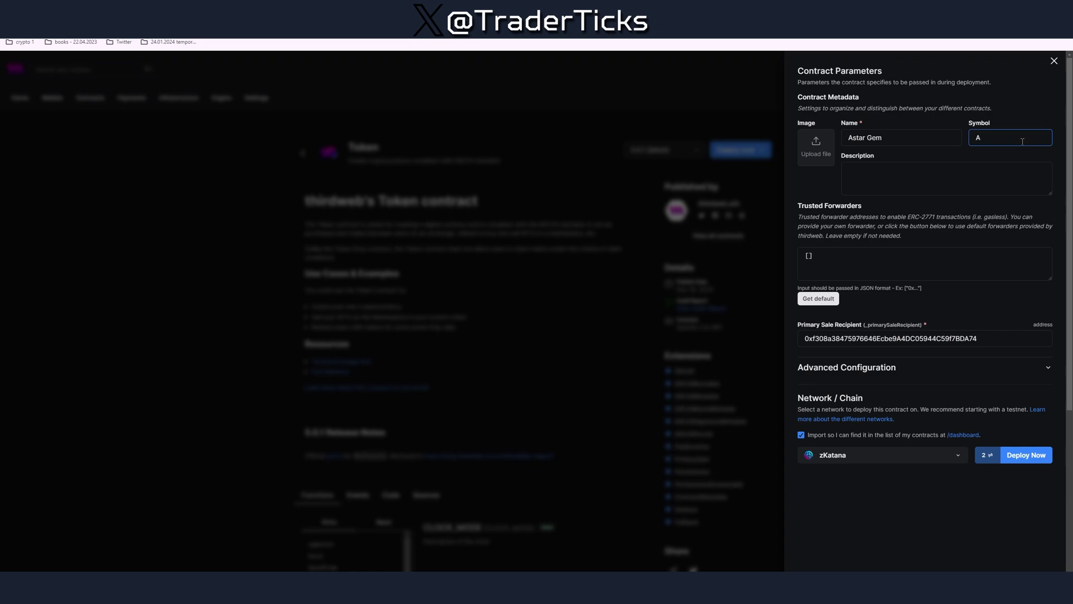
{"action": "type", "text": "GM"}
{"action": "left_click", "coordinate": [957, 183]}
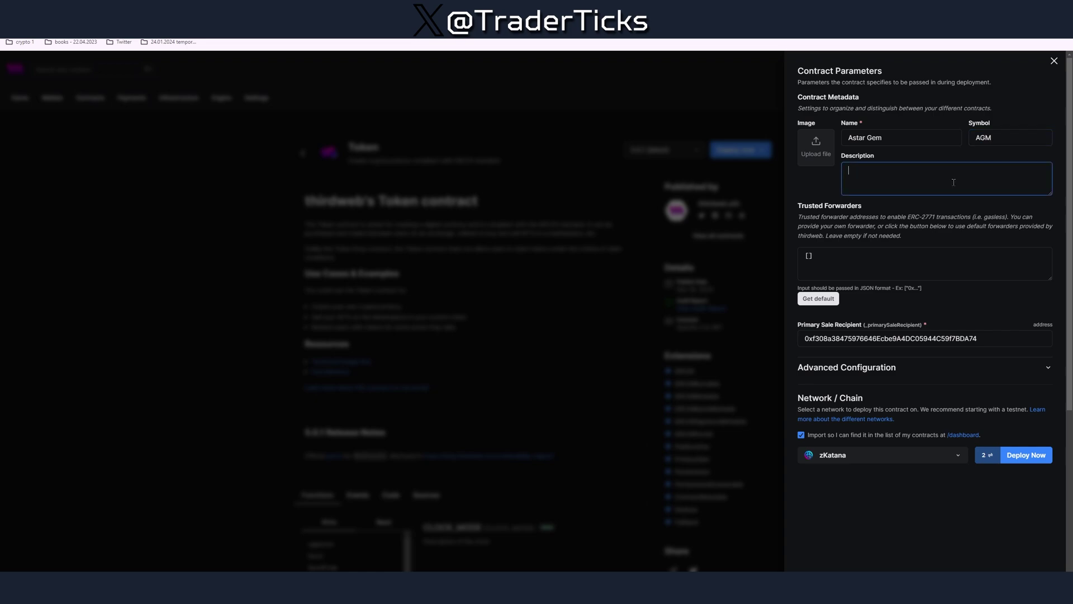
{"action": "type", "text": "Nice gems Nice gems Nice gems Nice gems Nice gems Nice gems Nice gems"}
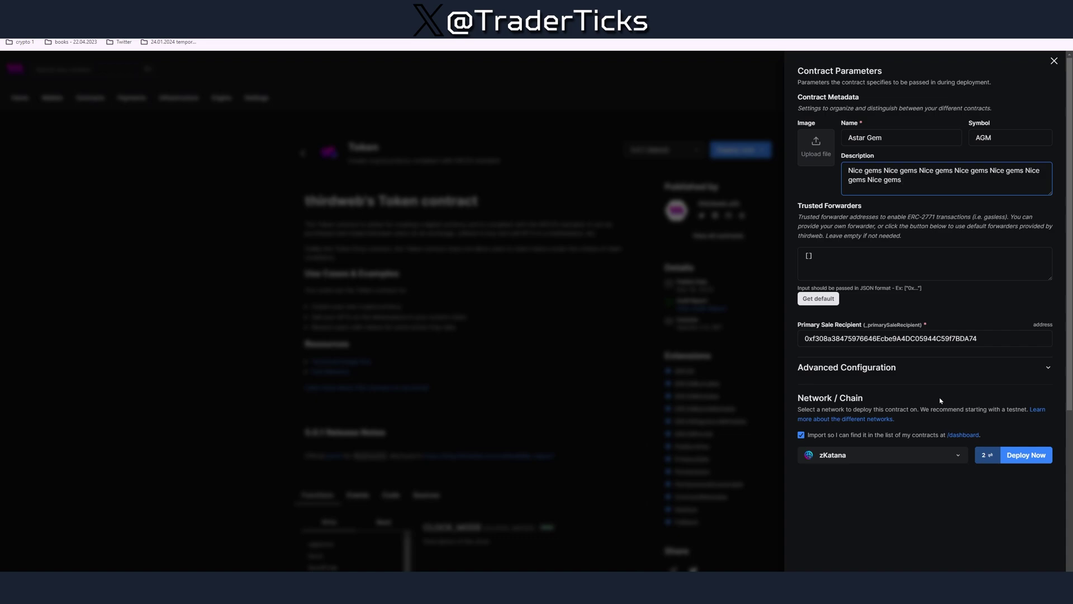
Step: Deploy Astar Gem to zKatana, approving the wallet transaction and dashboard signature, and open its token page
{"action": "left_click", "coordinate": [1026, 461]}
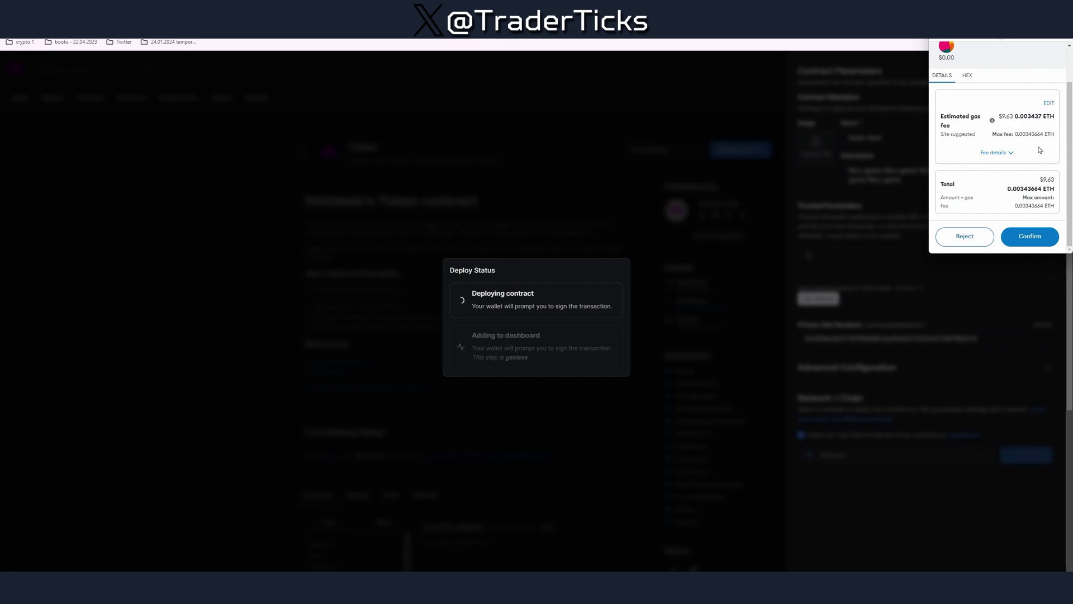
{"action": "left_click", "coordinate": [1027, 239]}
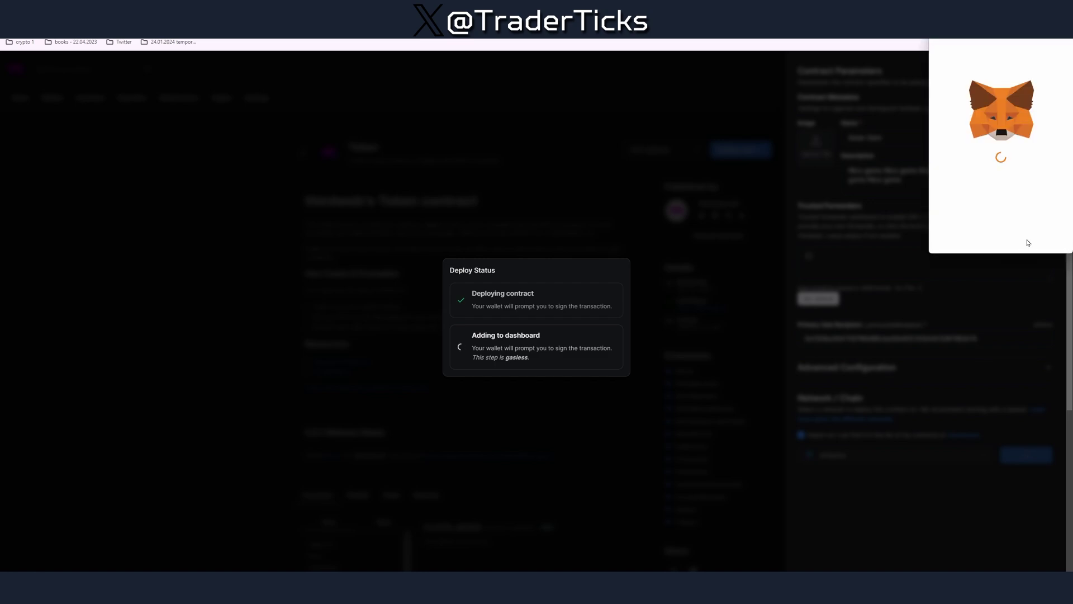
{"action": "left_click", "coordinate": [1035, 246]}
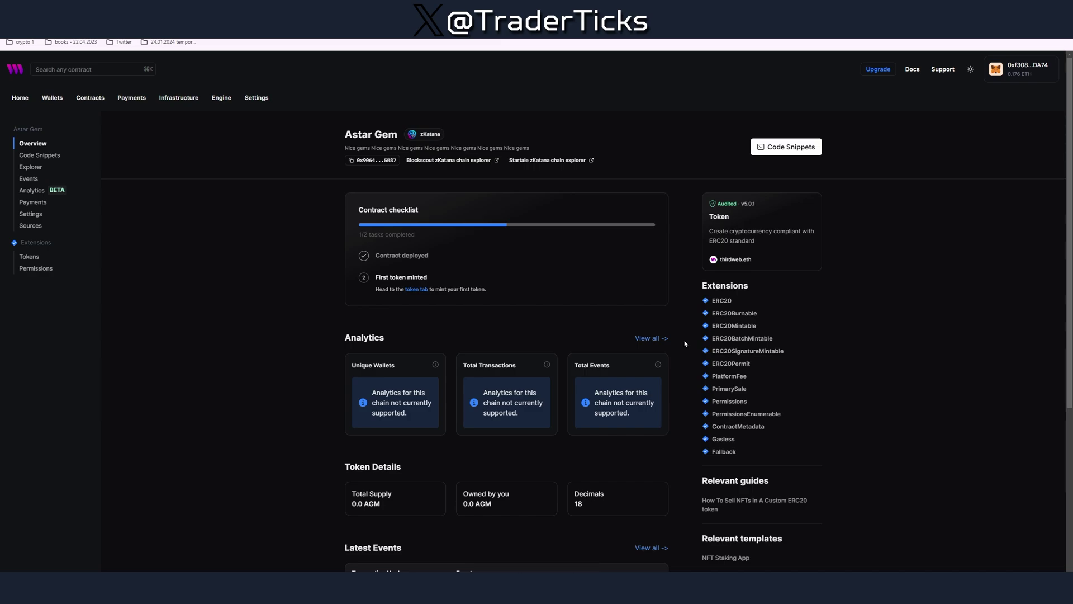
{"action": "left_click", "coordinate": [415, 290]}
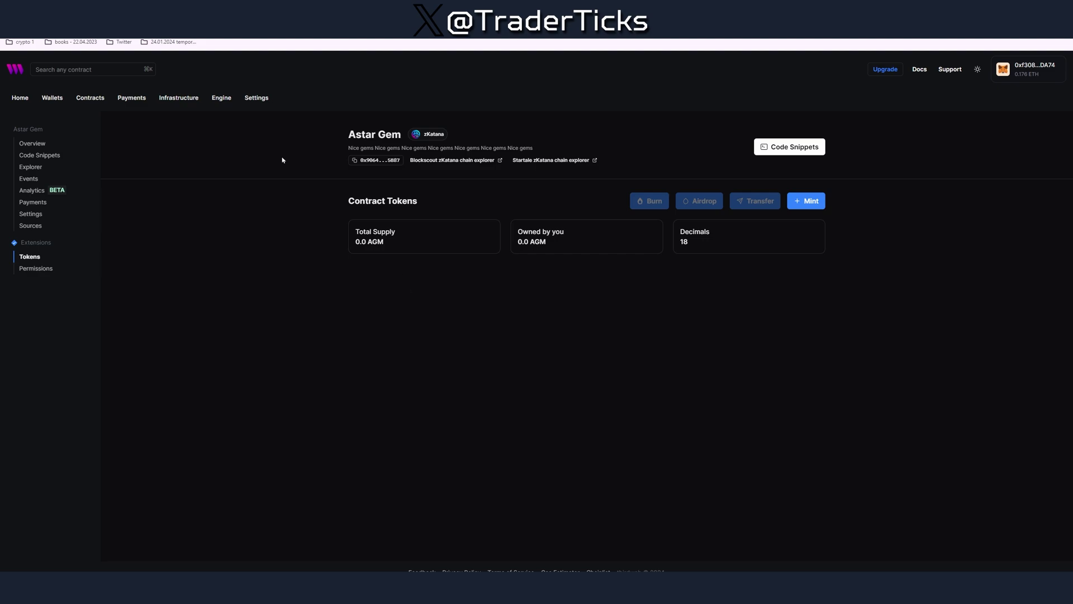
Step: Mint 21000 additional AGM from the Astar Gem token page
{"action": "key", "text": "alt+Left"}
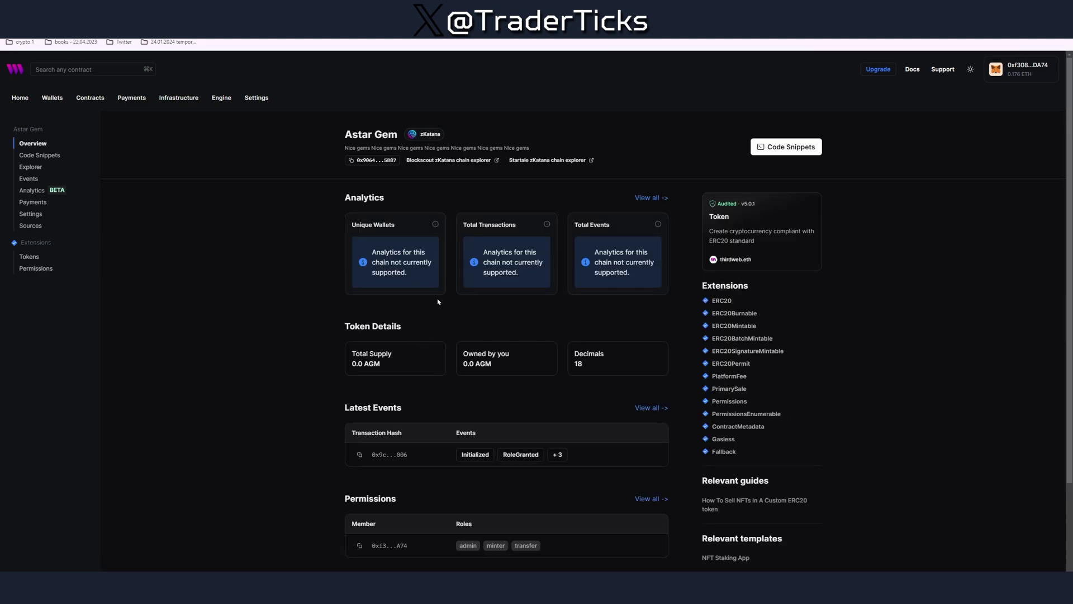
{"action": "left_click", "coordinate": [416, 290]}
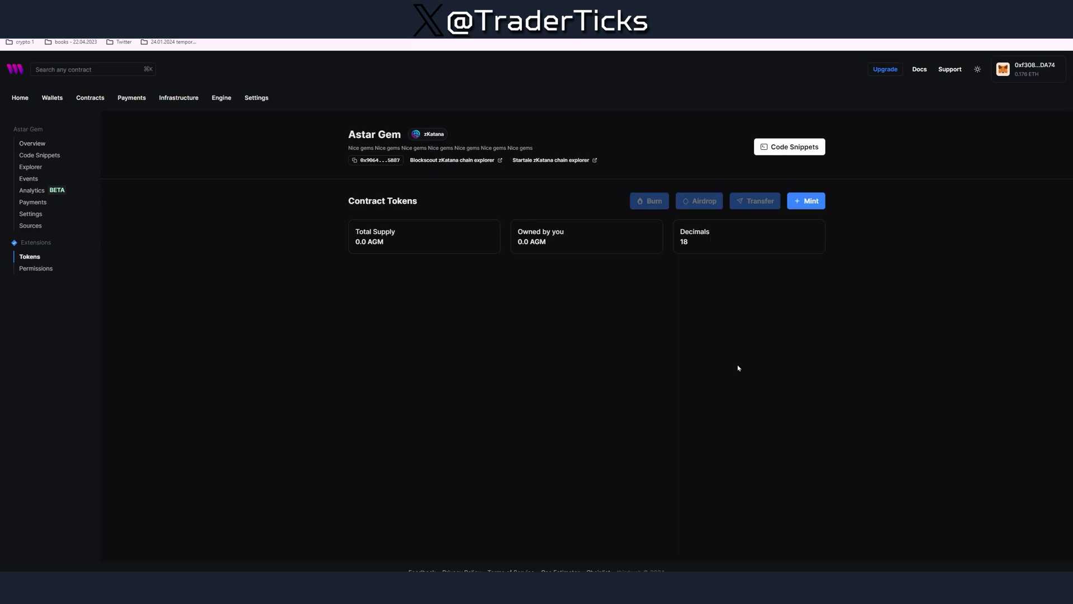
{"action": "left_click", "coordinate": [806, 201]}
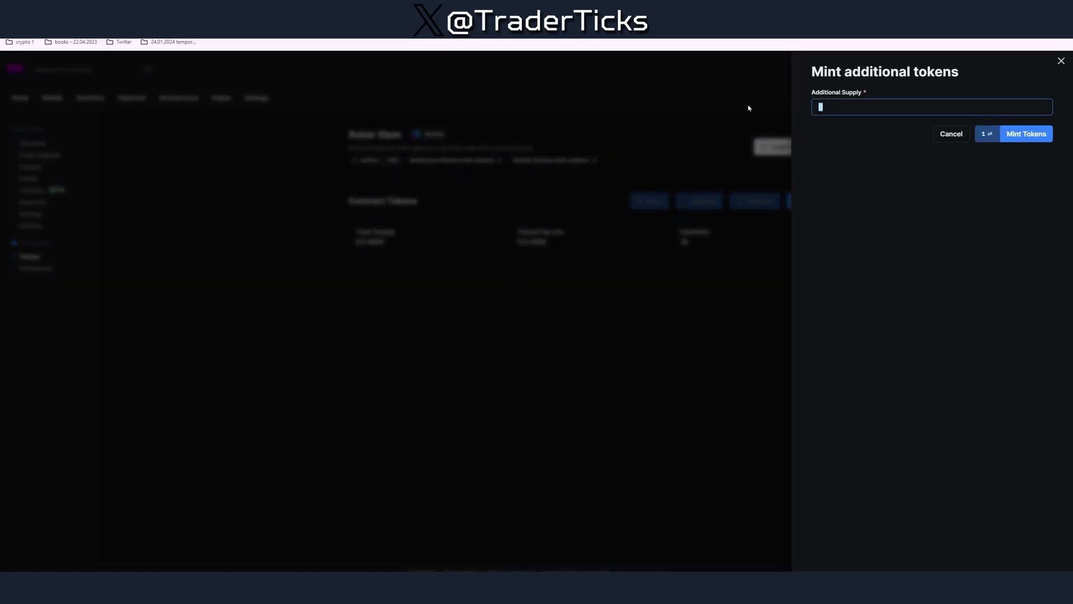
{"action": "type", "text": "21000"}
{"action": "left_click", "coordinate": [1028, 136]}
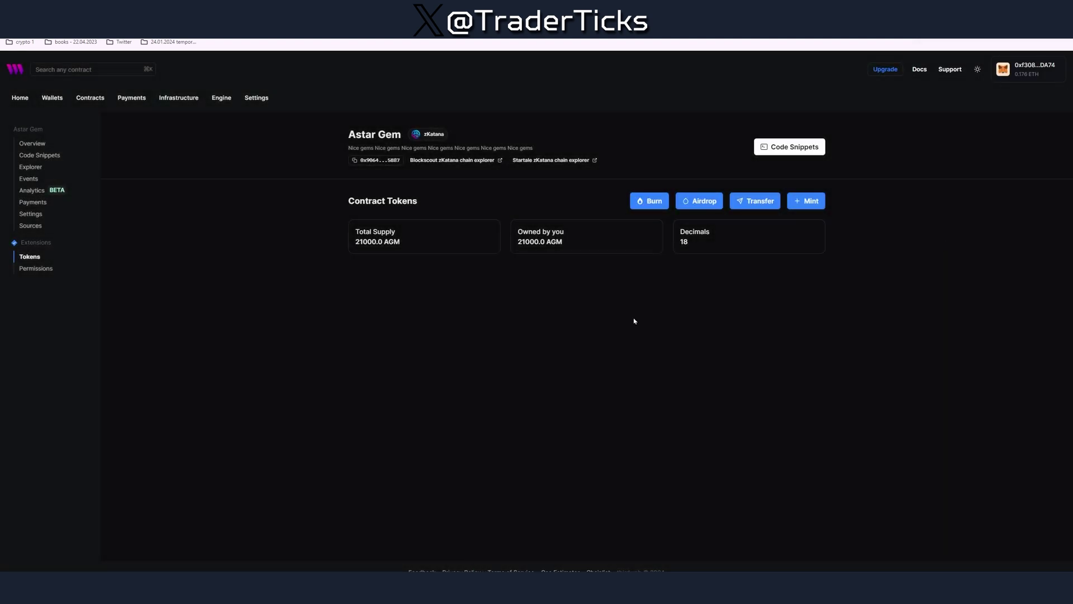
Step: Copy the AGM contract address and import it as a custom token in MetaMask
{"action": "left_click", "coordinate": [369, 160]}
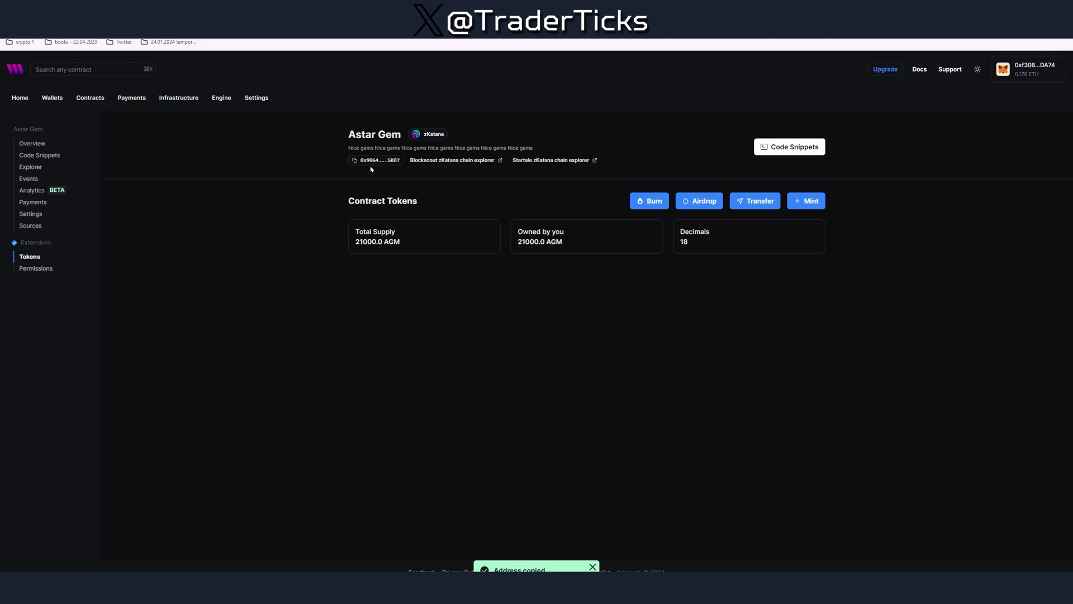
{"action": "left_click", "coordinate": [369, 160]}
{"action": "left_click", "coordinate": [369, 160]}
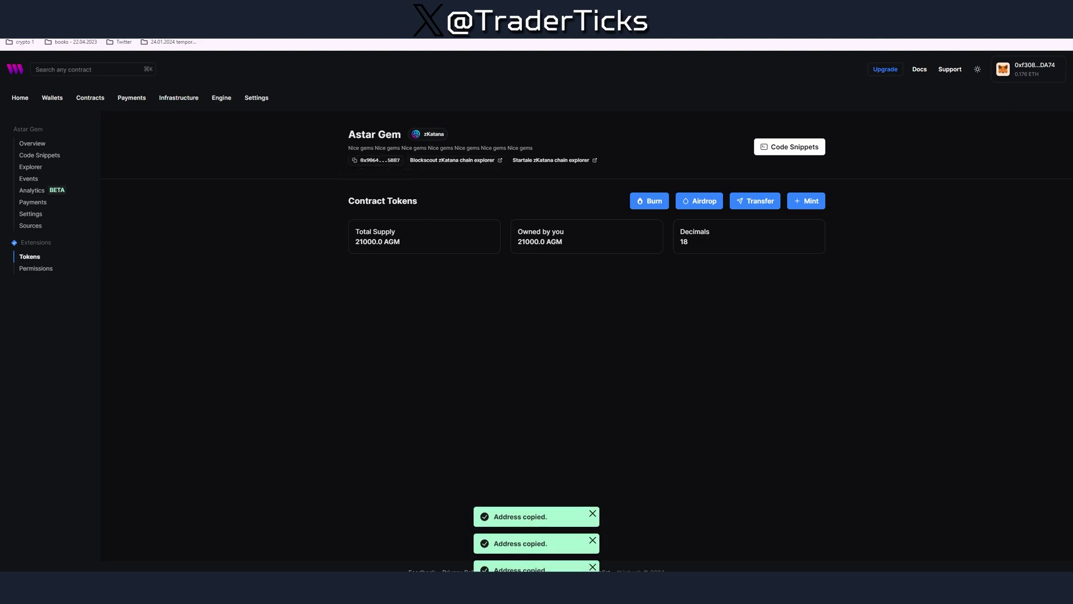
{"action": "key", "text": "alt+shift+m"}
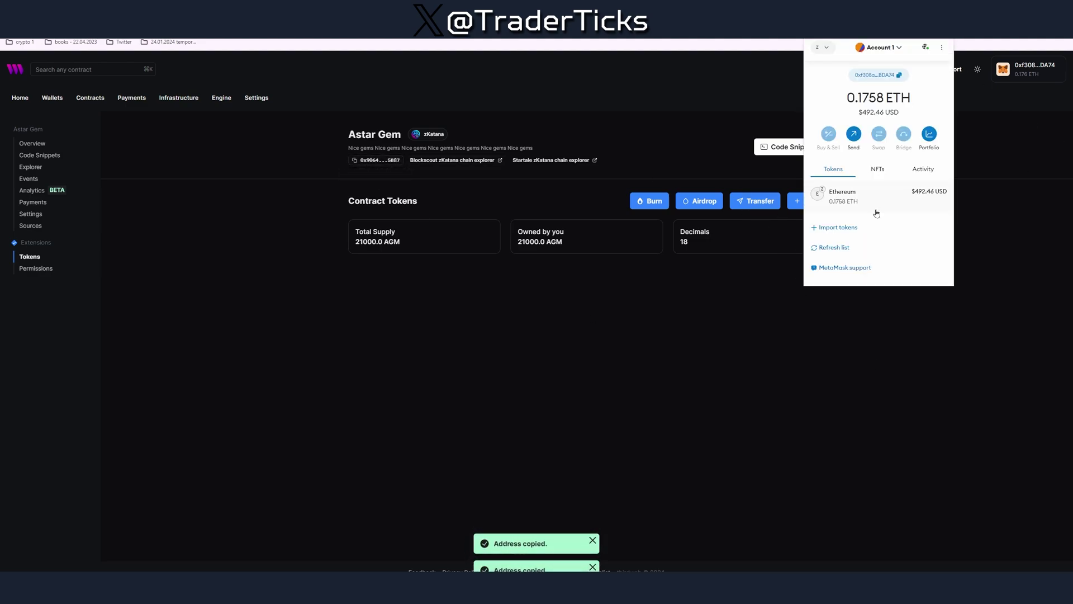
{"action": "left_click", "coordinate": [850, 235]}
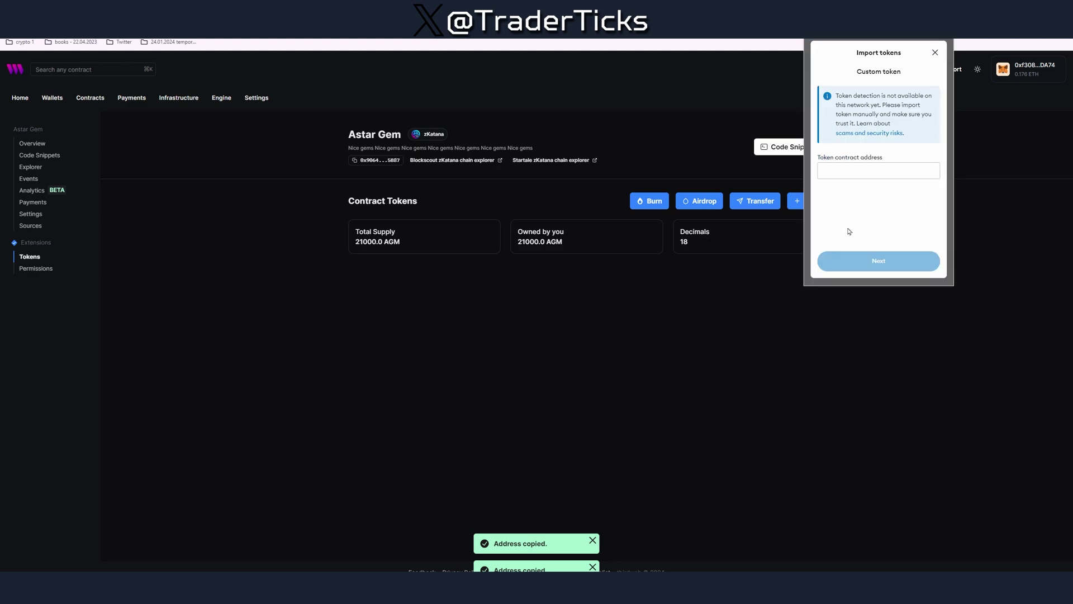
{"action": "left_click", "coordinate": [861, 170]}
{"action": "key", "text": "ctrl+v"}
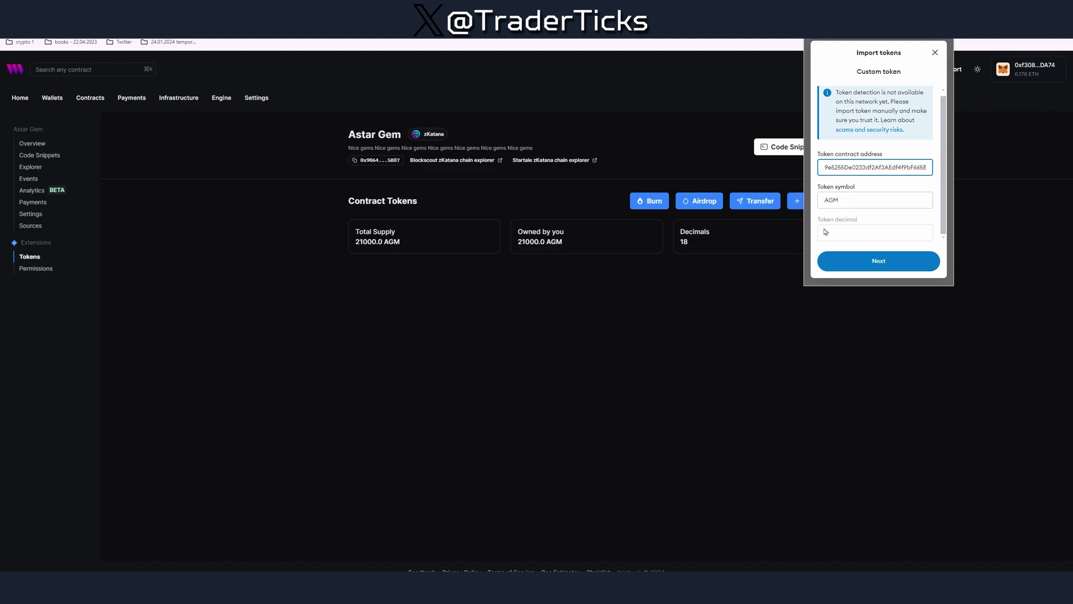
{"action": "left_click", "coordinate": [884, 266]}
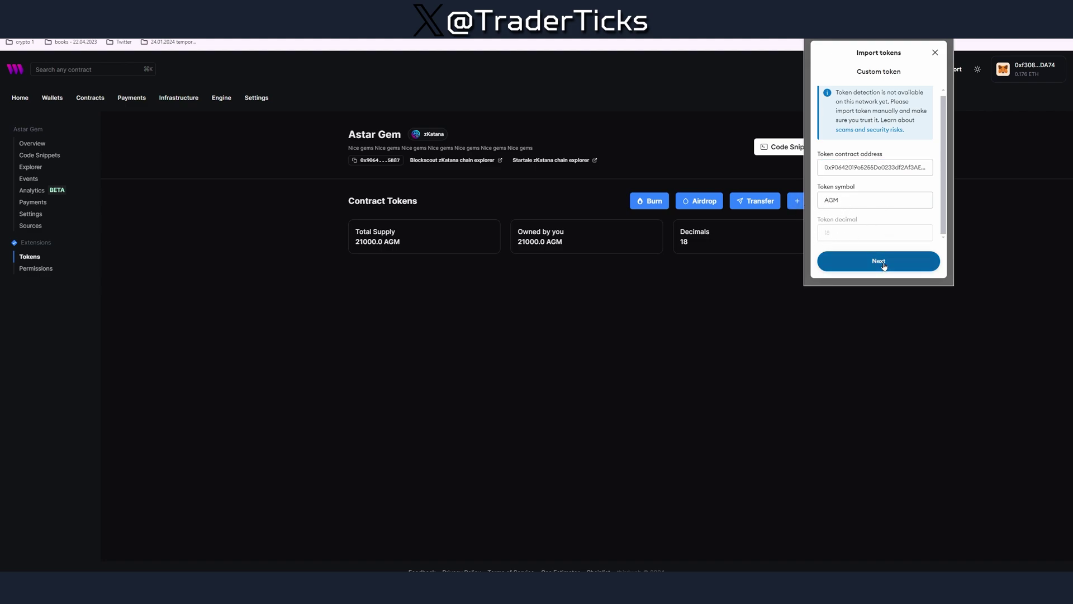
{"action": "left_click", "coordinate": [903, 263]}
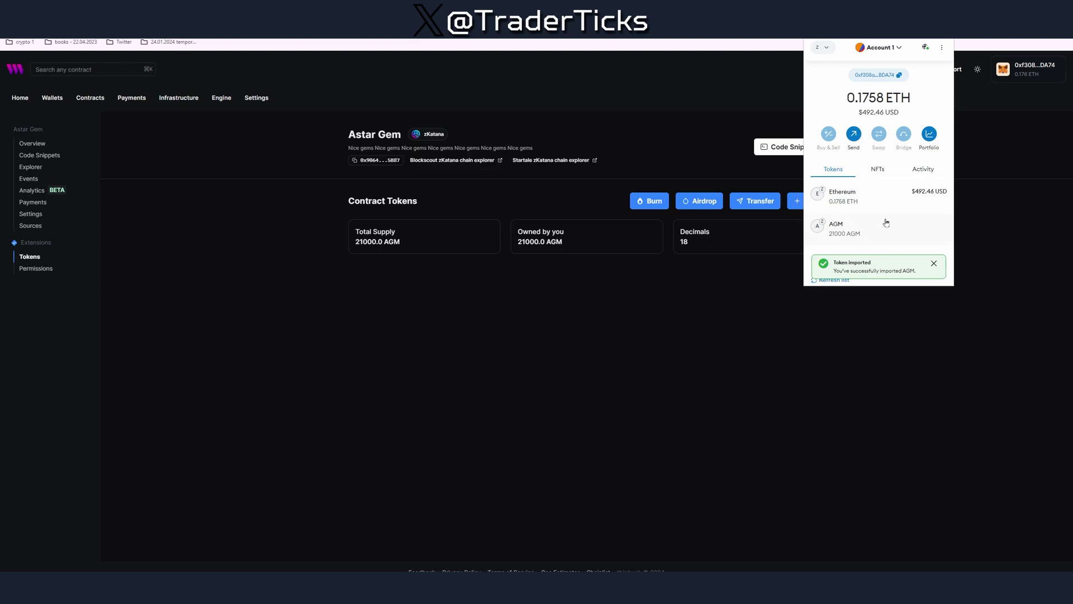
Step: Switch MetaMask to Account 2, dismiss the connection notice, and return to Account 1
{"action": "left_click", "coordinate": [894, 49]}
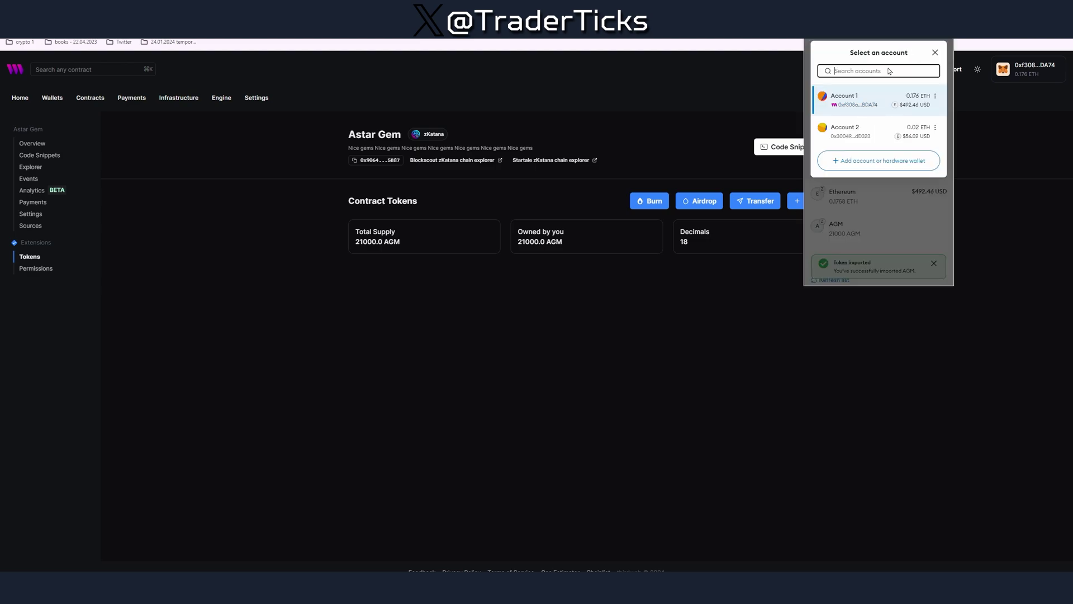
{"action": "left_click", "coordinate": [868, 132]}
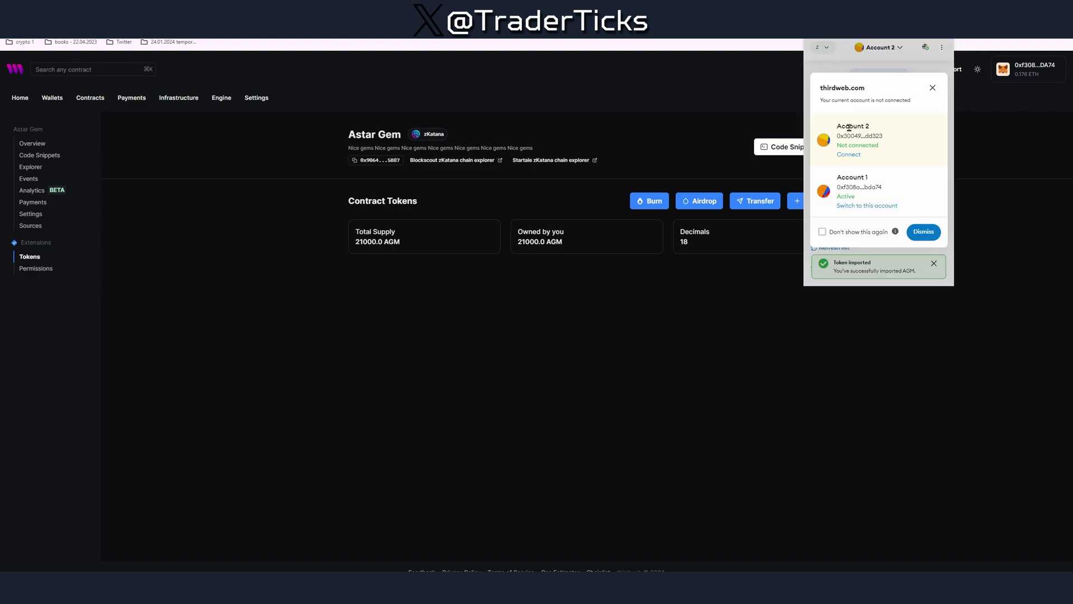
{"action": "left_click", "coordinate": [932, 88]}
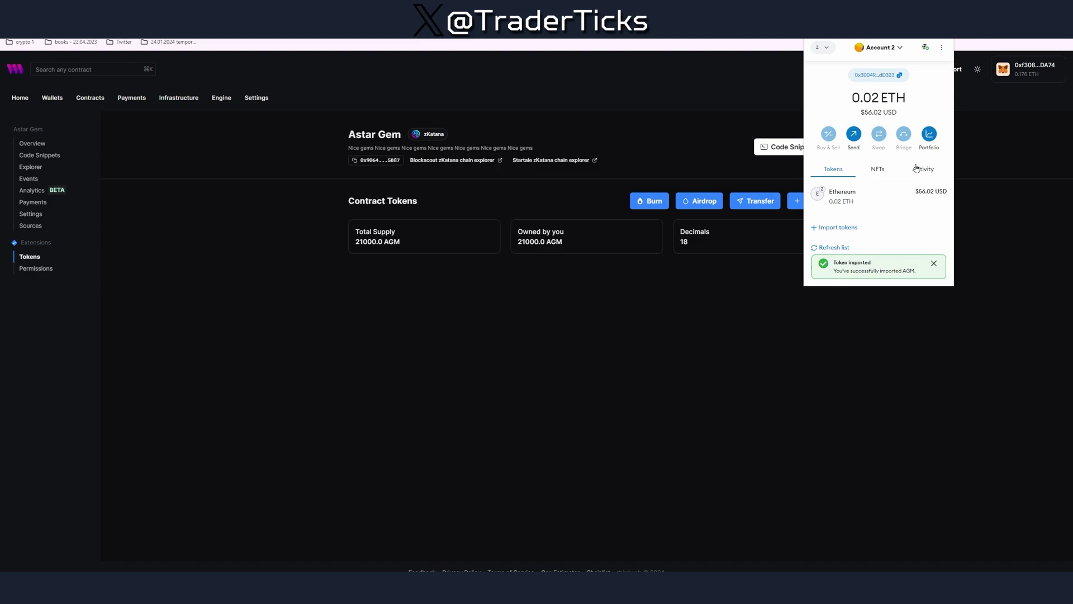
{"action": "left_click", "coordinate": [875, 53]}
{"action": "left_click", "coordinate": [873, 103]}
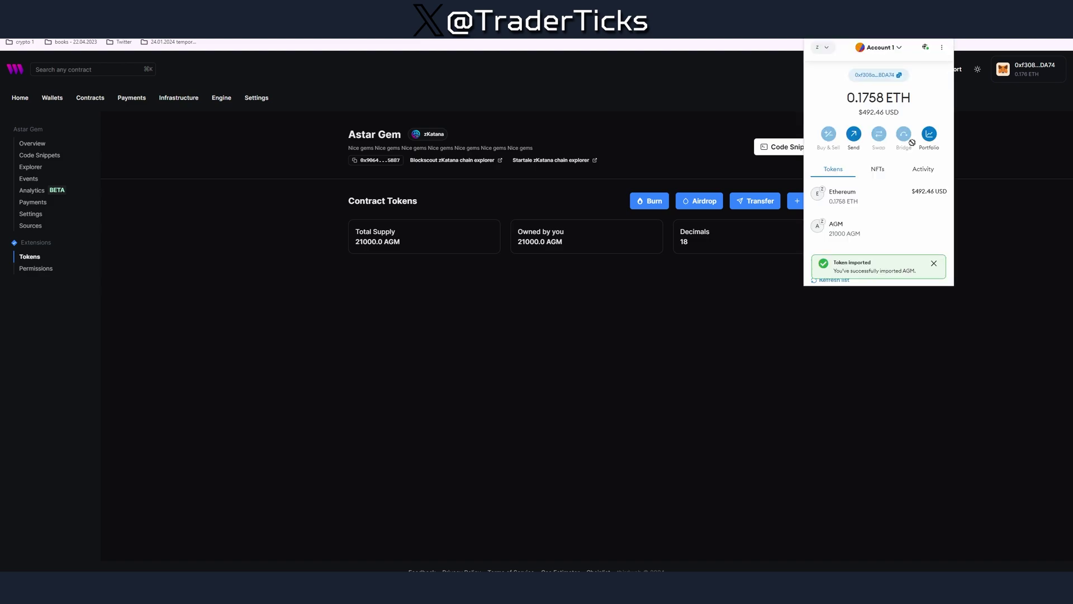
Step: Send 1000 AGM from Account 1 to Account 2 and view the token balances
{"action": "left_click", "coordinate": [865, 232]}
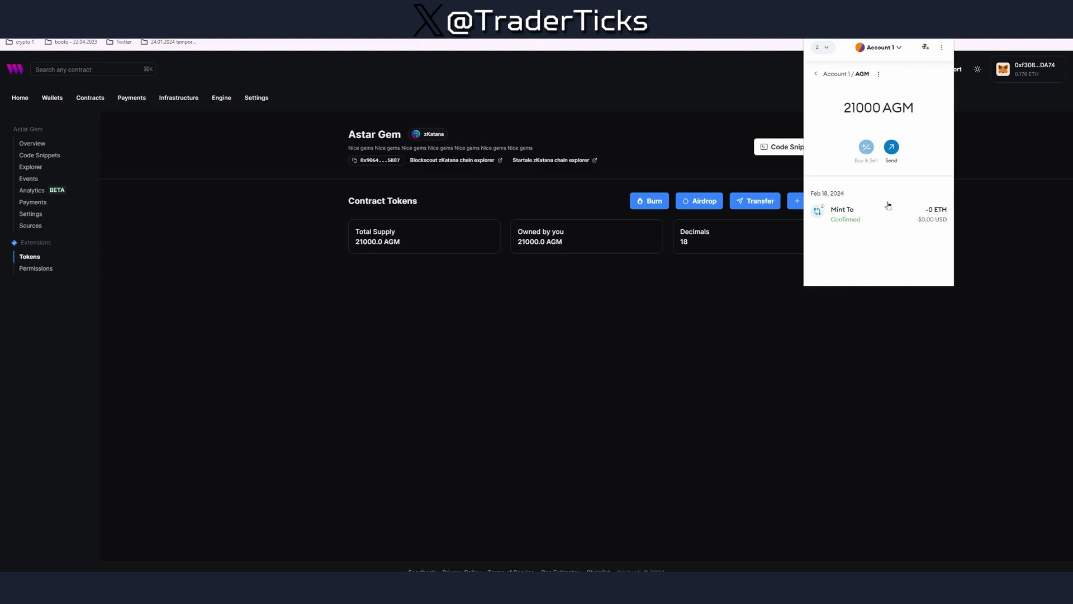
{"action": "left_click", "coordinate": [892, 148]}
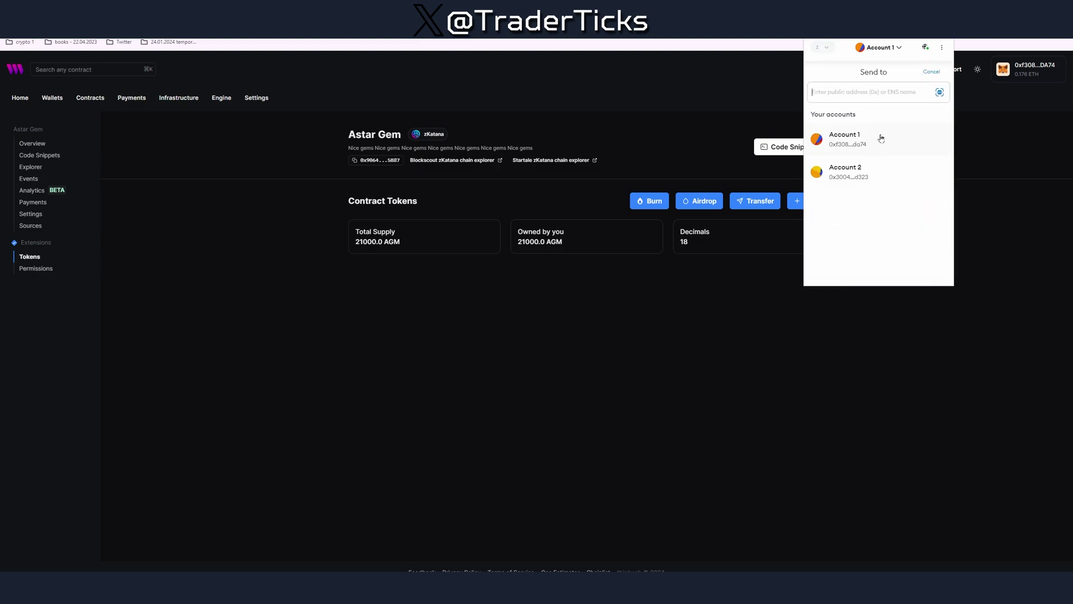
{"action": "left_click", "coordinate": [880, 132]}
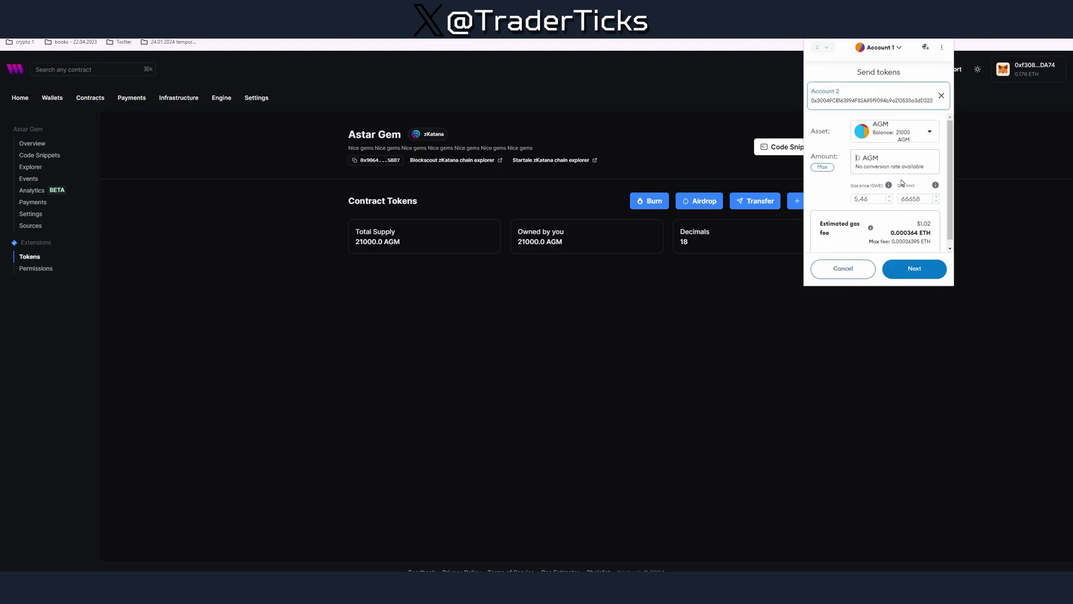
{"action": "left_click", "coordinate": [918, 162]}
{"action": "type", "text": "1000"}
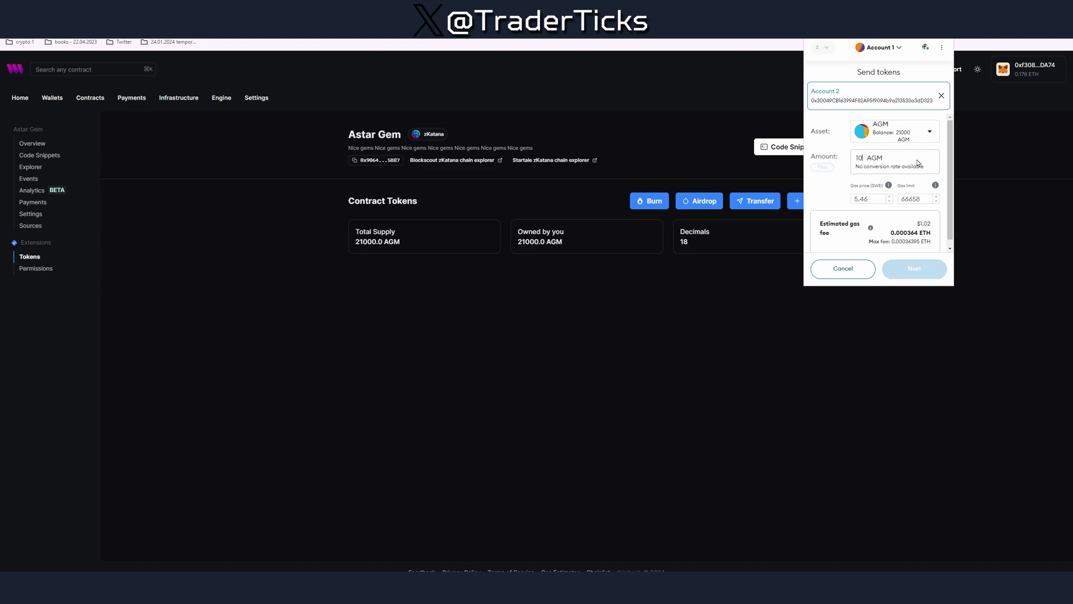
{"action": "left_click", "coordinate": [927, 269]}
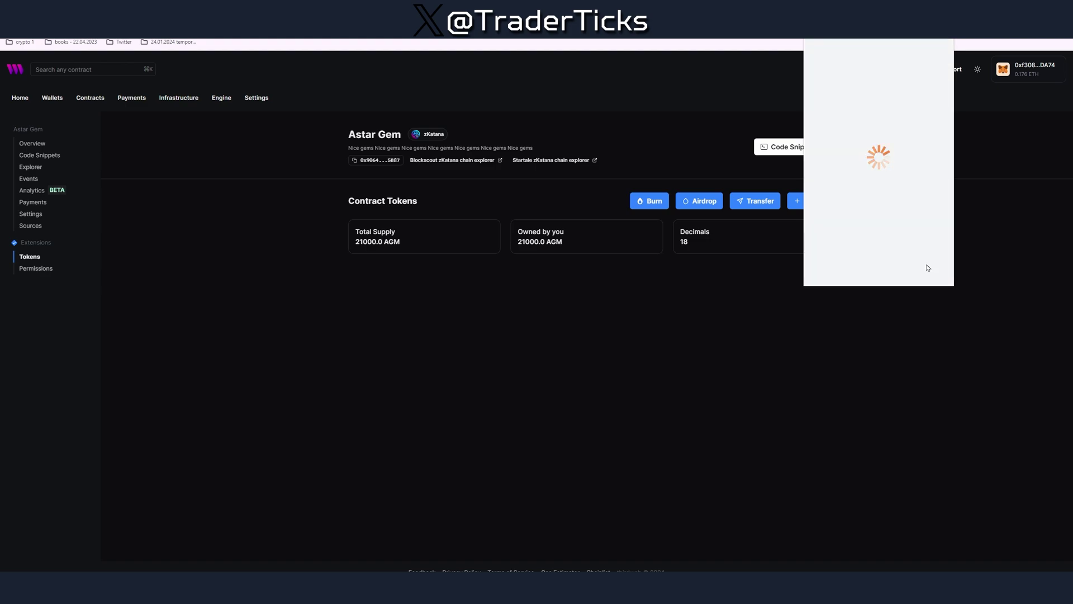
{"action": "scroll", "coordinate": [918, 274], "scroll_direction": "down", "scroll_amount": 1}
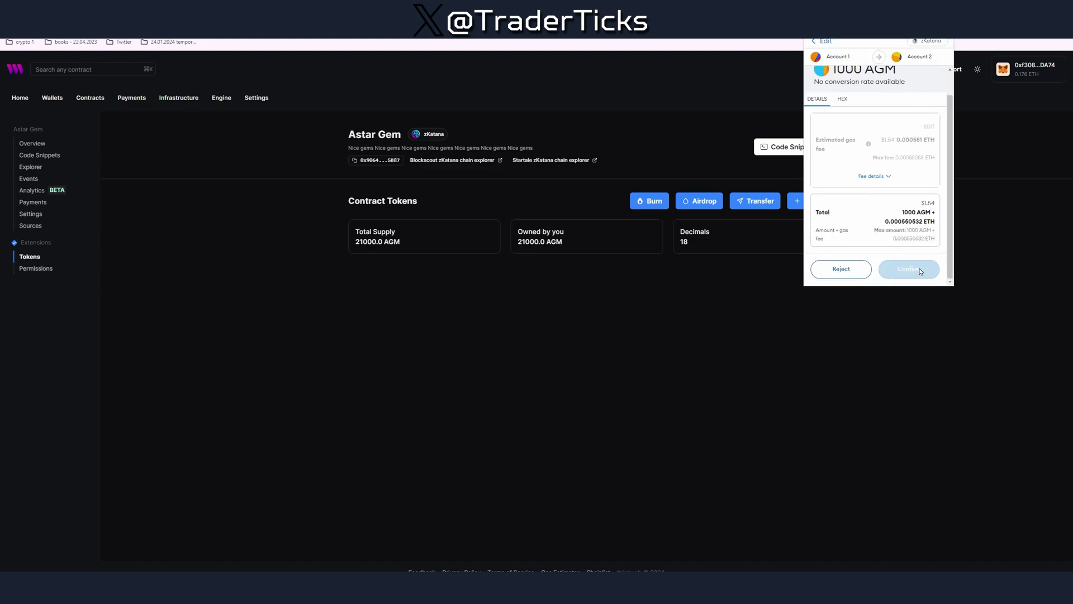
{"action": "left_click", "coordinate": [917, 275]}
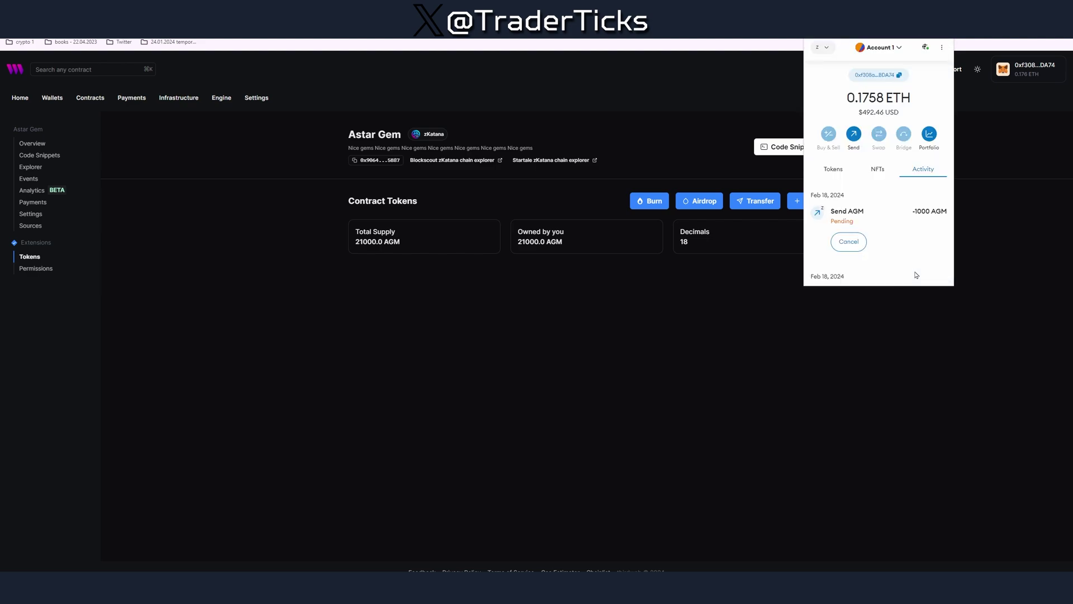
{"action": "left_click", "coordinate": [832, 169]}
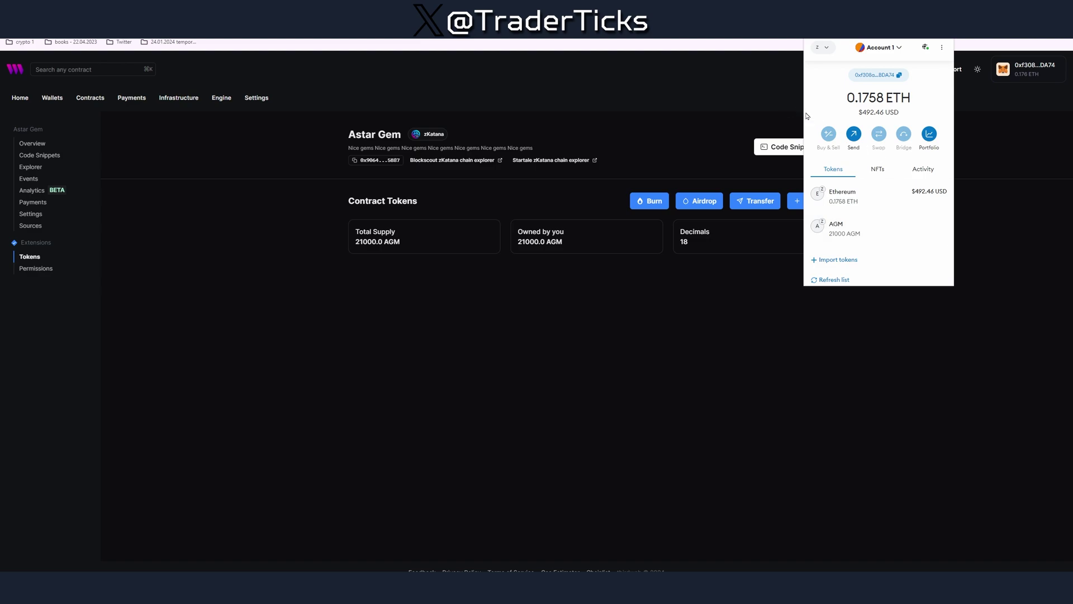
Step: Import the AGM token into Account 2 using the pasted contract address
{"action": "left_click", "coordinate": [935, 88]}
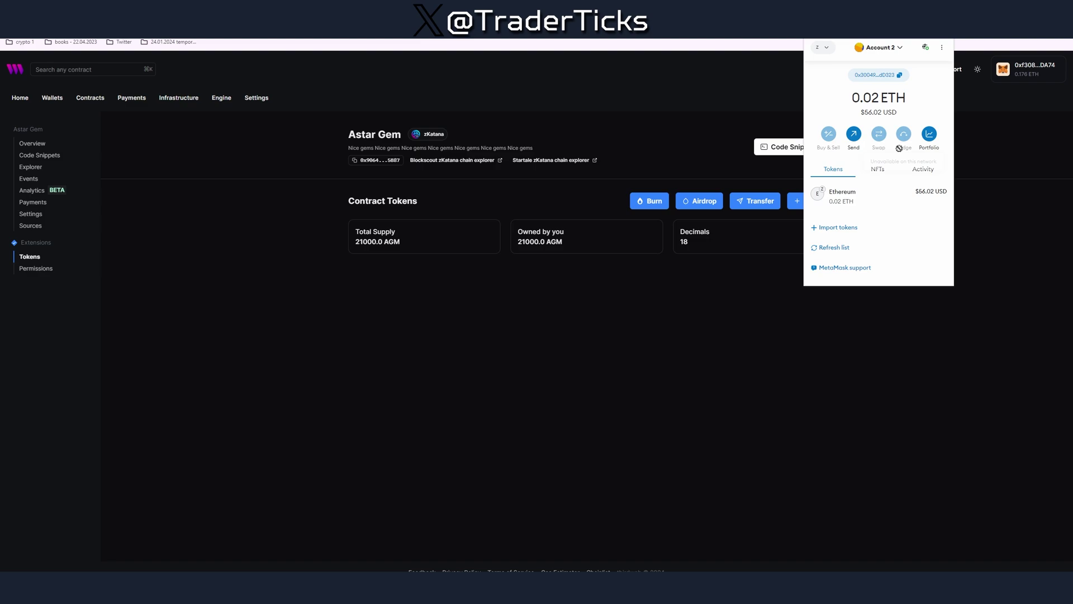
{"action": "left_click", "coordinate": [856, 230]}
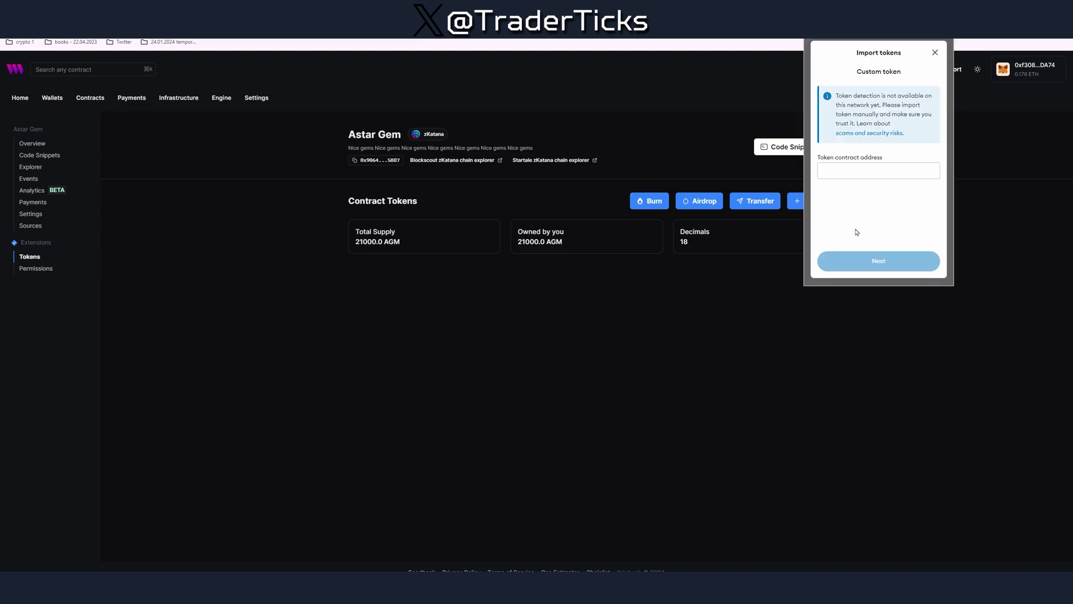
{"action": "left_click", "coordinate": [896, 168]}
{"action": "key", "text": "ctrl+v"}
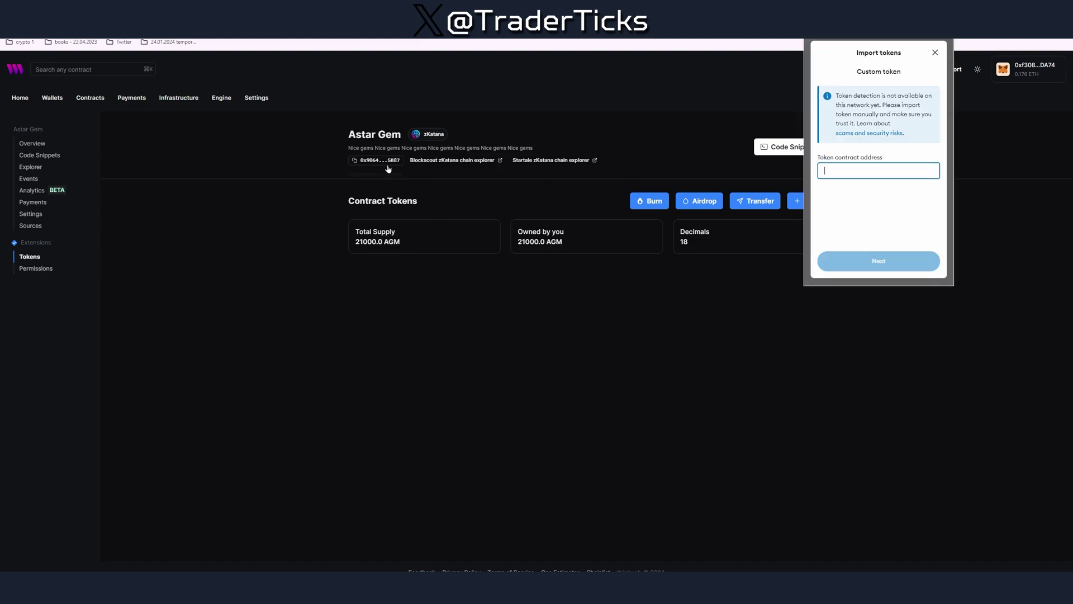
{"action": "key", "text": "Return"}
{"action": "left_click", "coordinate": [897, 263]}
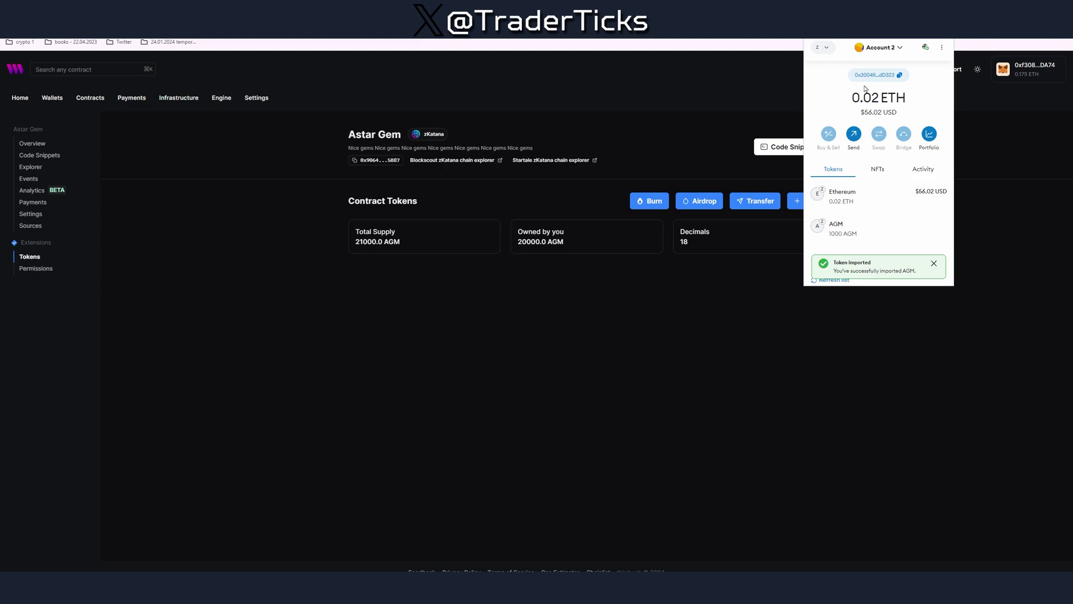
Step: Switch MetaMask back to Account 1 and close the wallet popup
{"action": "left_click", "coordinate": [880, 48]}
{"action": "left_click", "coordinate": [859, 108]}
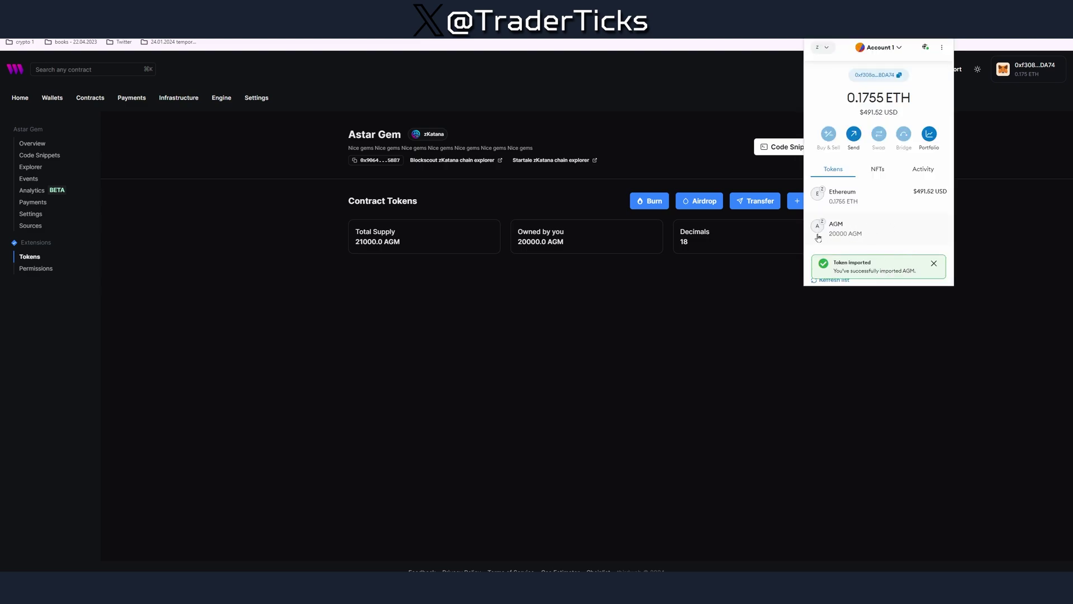
{"action": "left_click", "coordinate": [666, 175]}
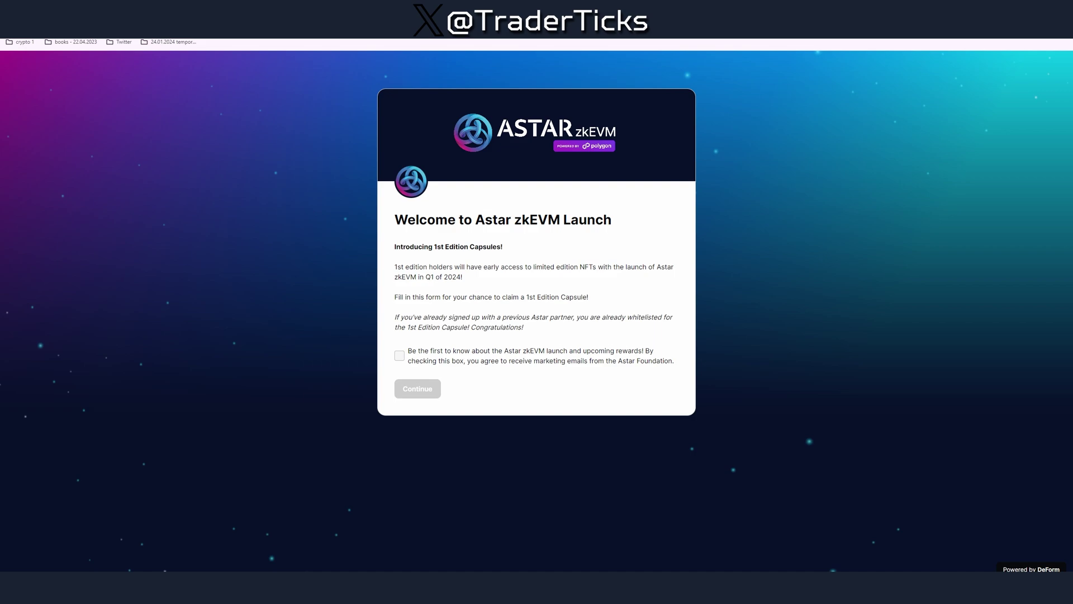
Step: Opt into marketing emails, connect MetaMask with a network switch, and submit the Capsules form
{"action": "left_click", "coordinate": [399, 356]}
{"action": "left_click", "coordinate": [419, 389]}
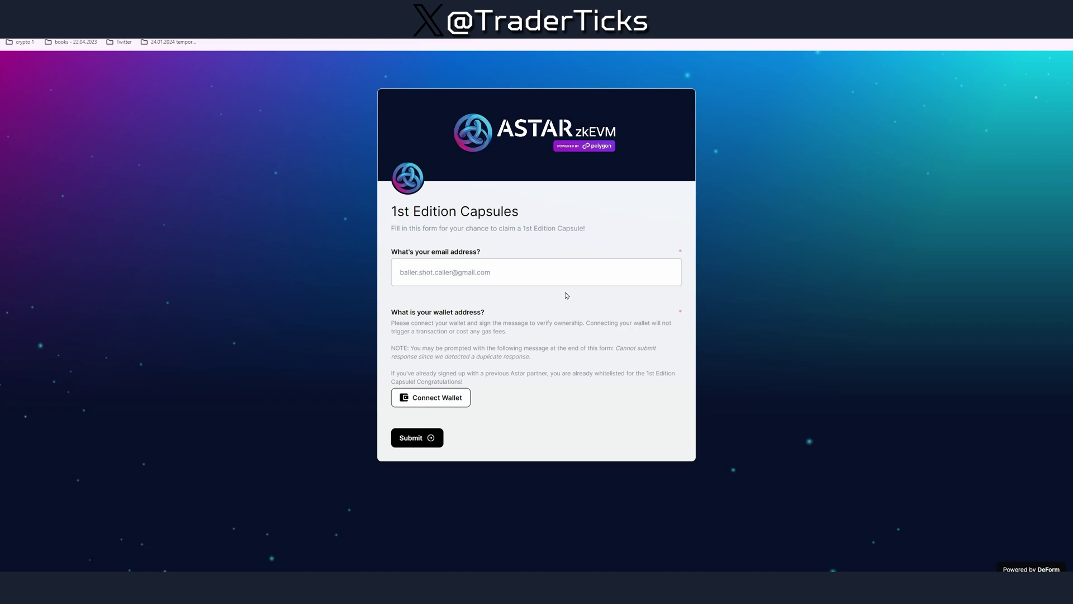
{"action": "left_click", "coordinate": [431, 397]}
{"action": "left_click", "coordinate": [503, 283]}
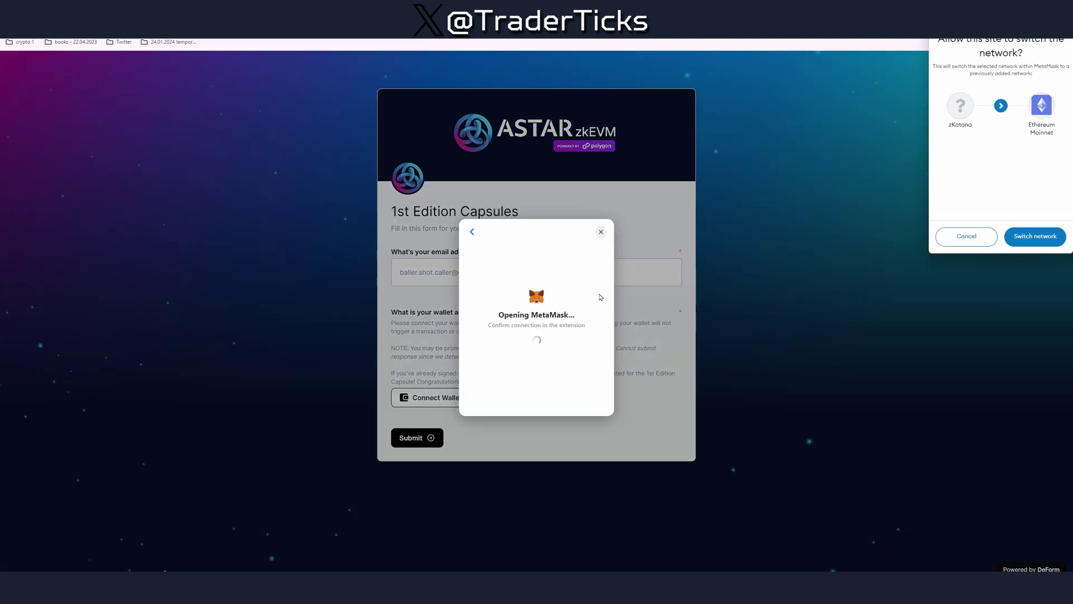
{"action": "left_click", "coordinate": [1041, 240]}
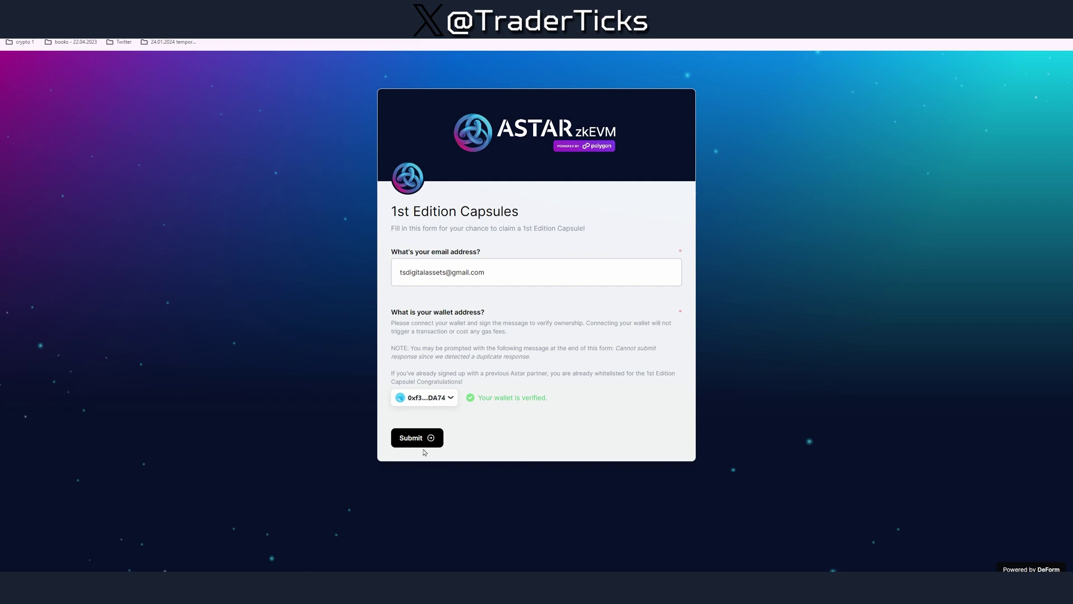
{"action": "left_click", "coordinate": [417, 438]}
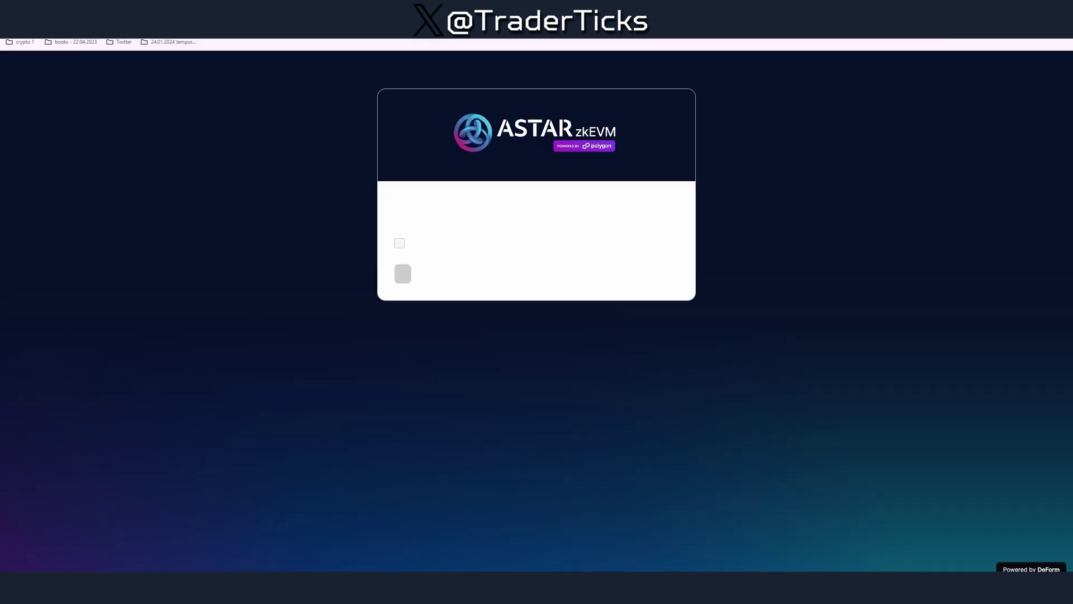
Step: Accept the self-custodial wallet statement and paste the wallet's EVM address
{"action": "left_click", "coordinate": [417, 363]}
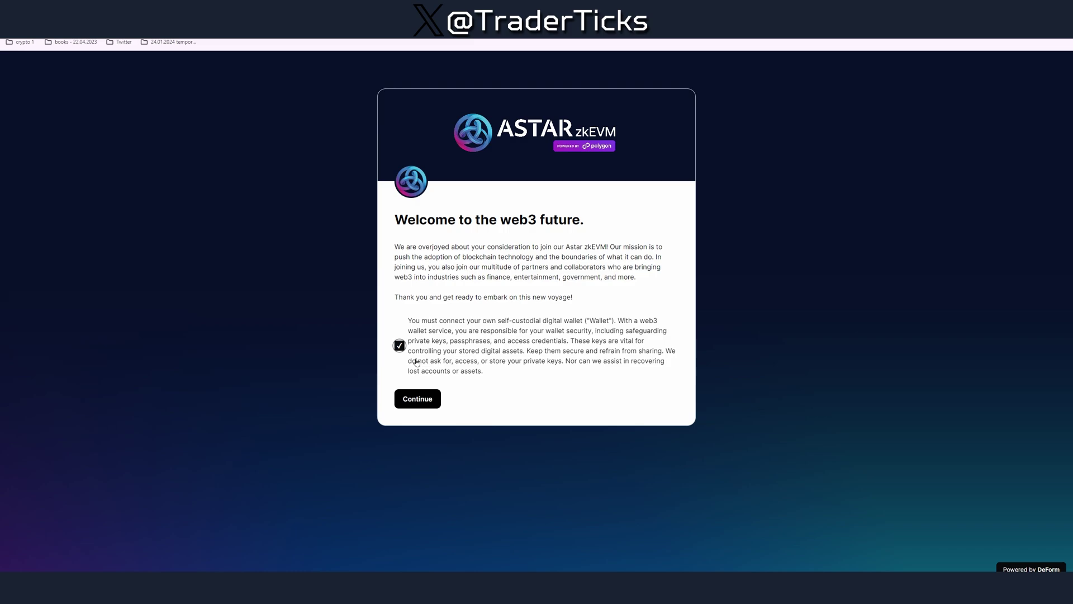
{"action": "left_click", "coordinate": [421, 399]}
{"action": "left_click", "coordinate": [511, 332]}
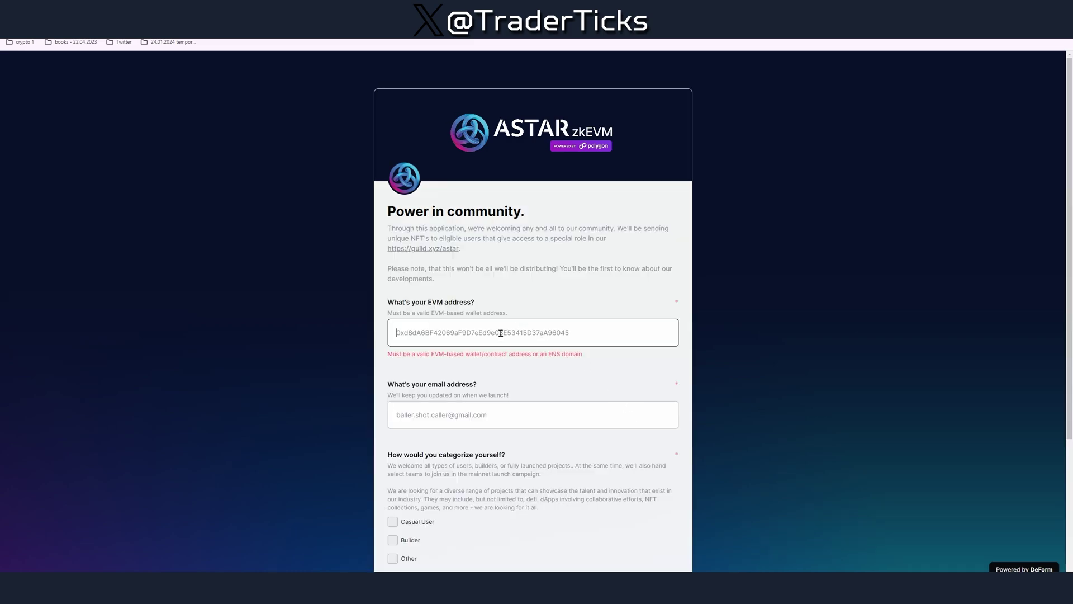
{"action": "key", "text": "ctrl+v"}
Step: Select Casual User only, pass reCAPTCHA, enter the email, and submit the application
{"action": "scroll", "coordinate": [511, 419], "scroll_direction": "down", "scroll_amount": 3}
{"action": "left_click", "coordinate": [392, 341]}
{"action": "left_click", "coordinate": [393, 378]}
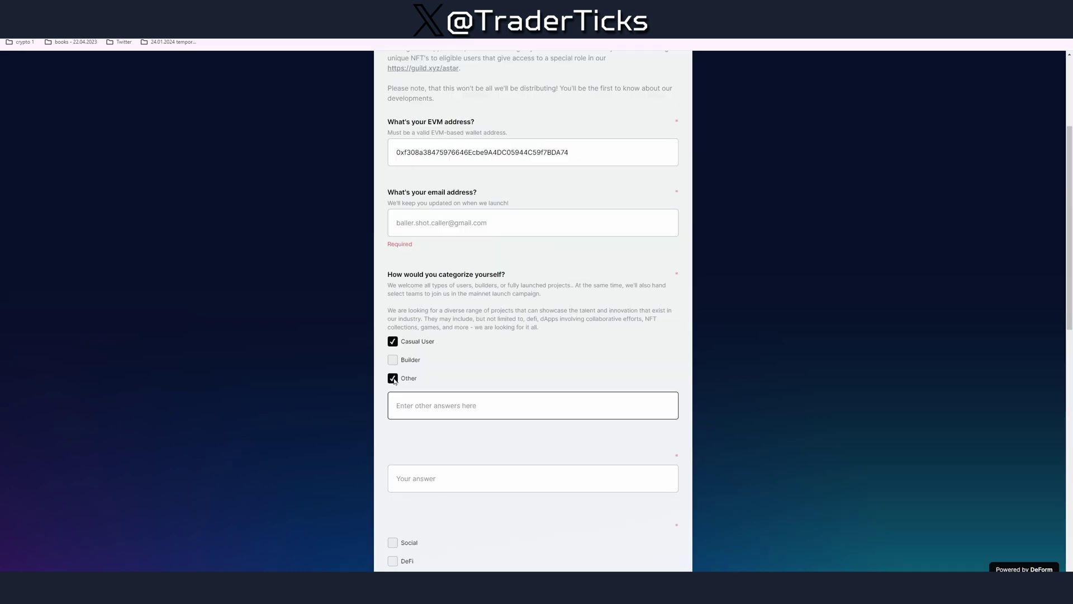
{"action": "left_click", "coordinate": [393, 378]}
{"action": "left_click", "coordinate": [399, 466]}
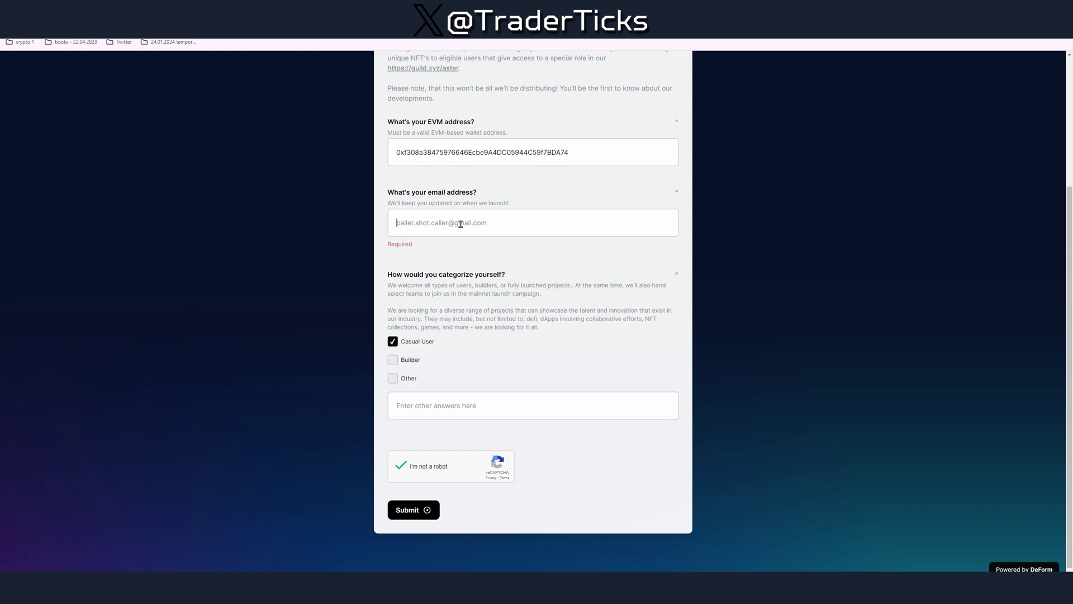
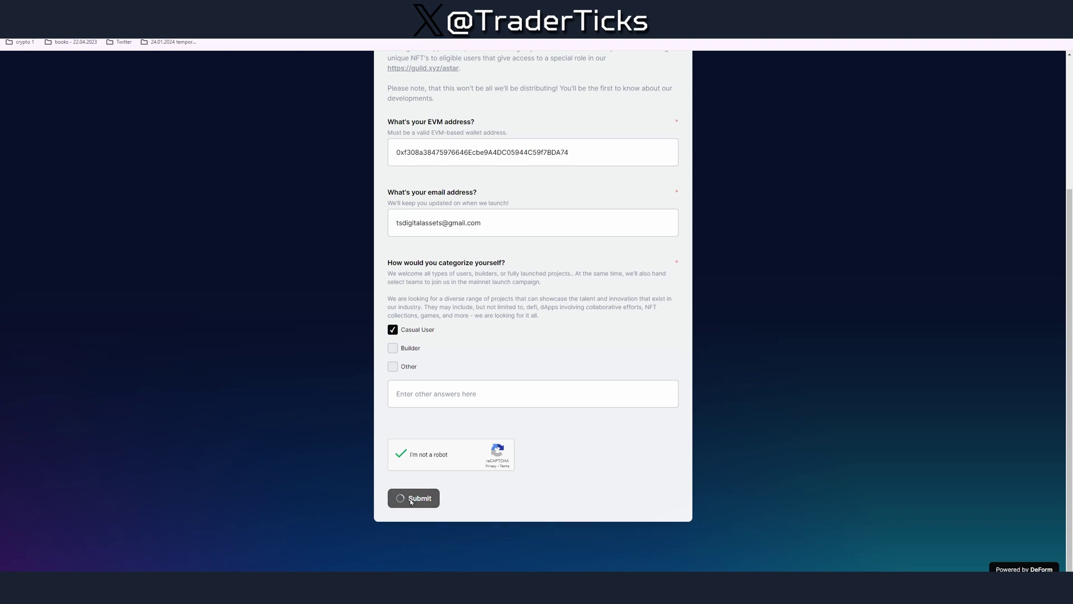
{"action": "left_click", "coordinate": [413, 496]}
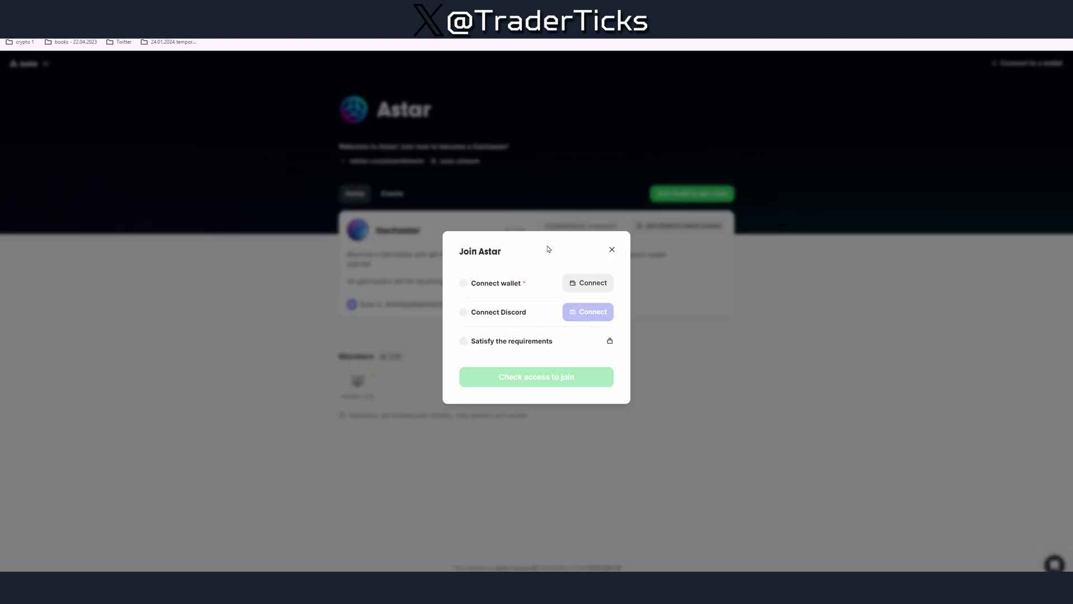
Step: Connect MetaMask and authorise the Discord account in the Join Astar dialog
{"action": "left_click", "coordinate": [612, 250]}
{"action": "left_click", "coordinate": [615, 253]}
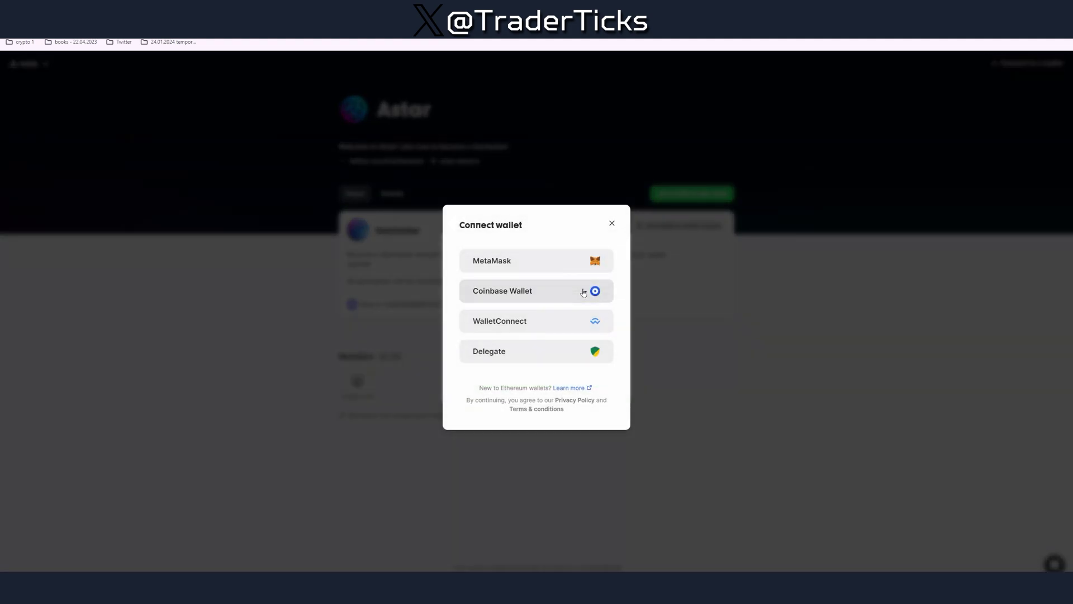
{"action": "left_click", "coordinate": [566, 259]}
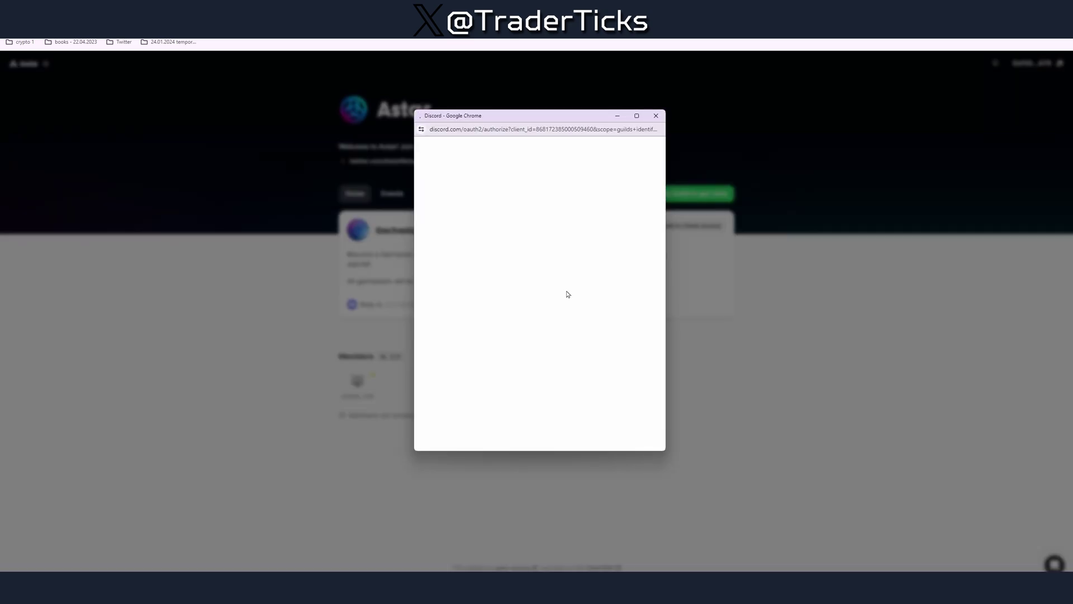
{"action": "left_click", "coordinate": [548, 380]}
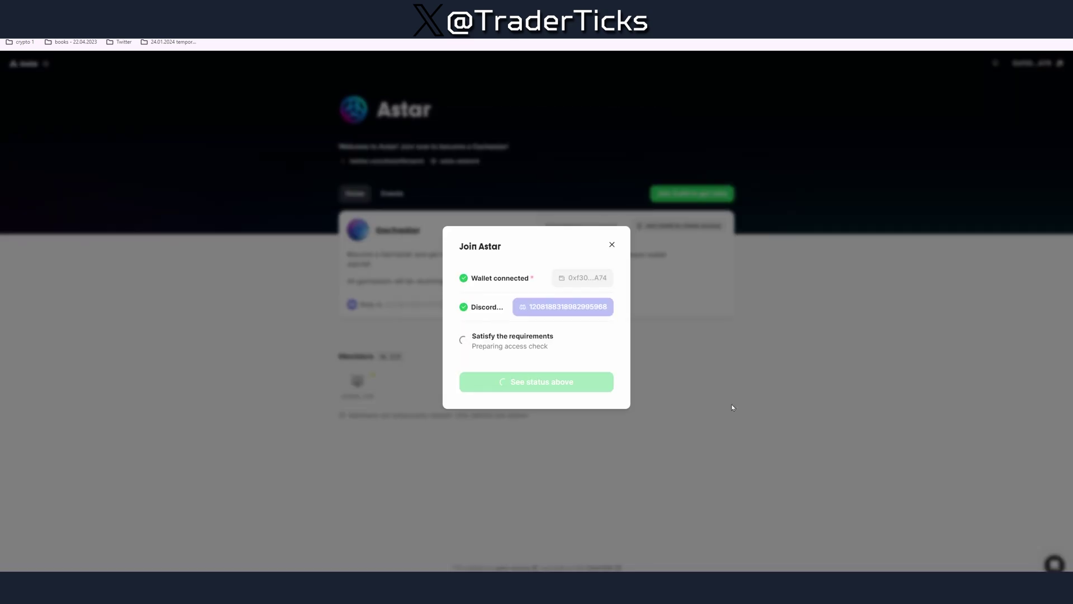